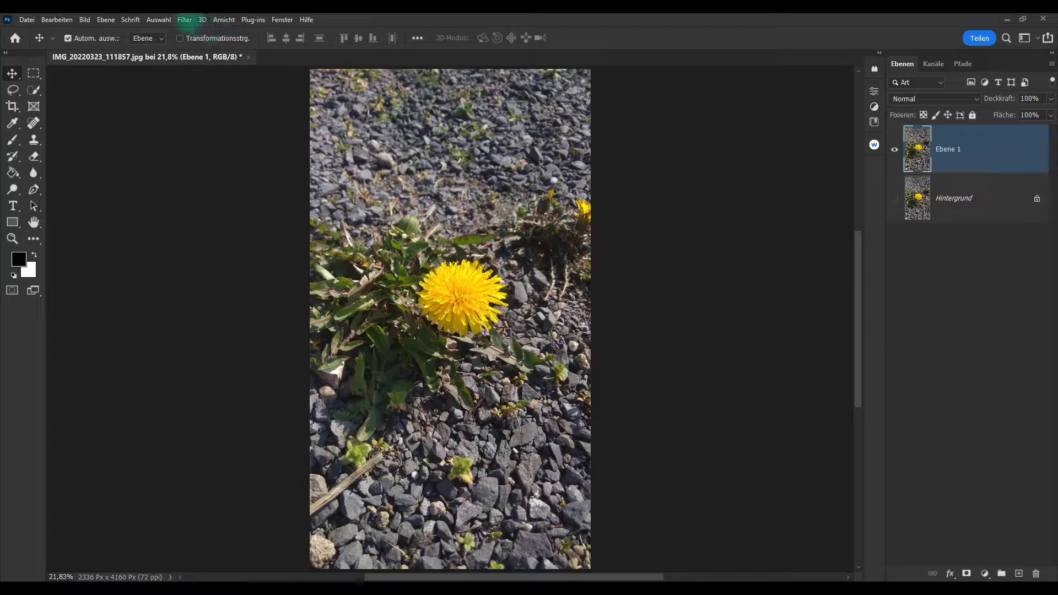
Apply Filter > Weichzeichnergalerie > Feld-Weichzeichnung to Ebene 1, opening the Blur Gallery at 15 Px.
click(185, 20)
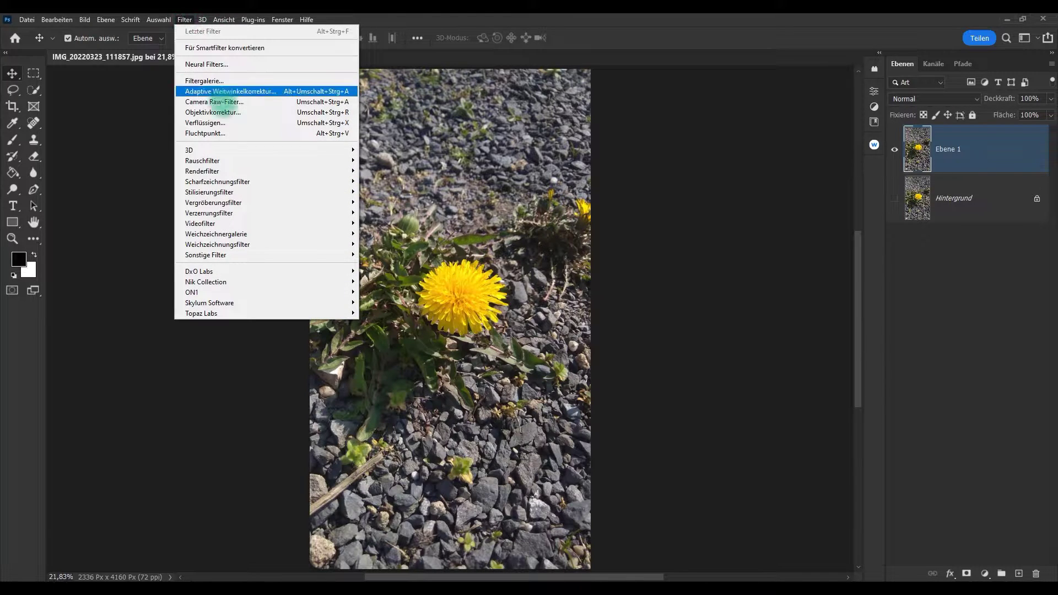
mouse_move(216, 234)
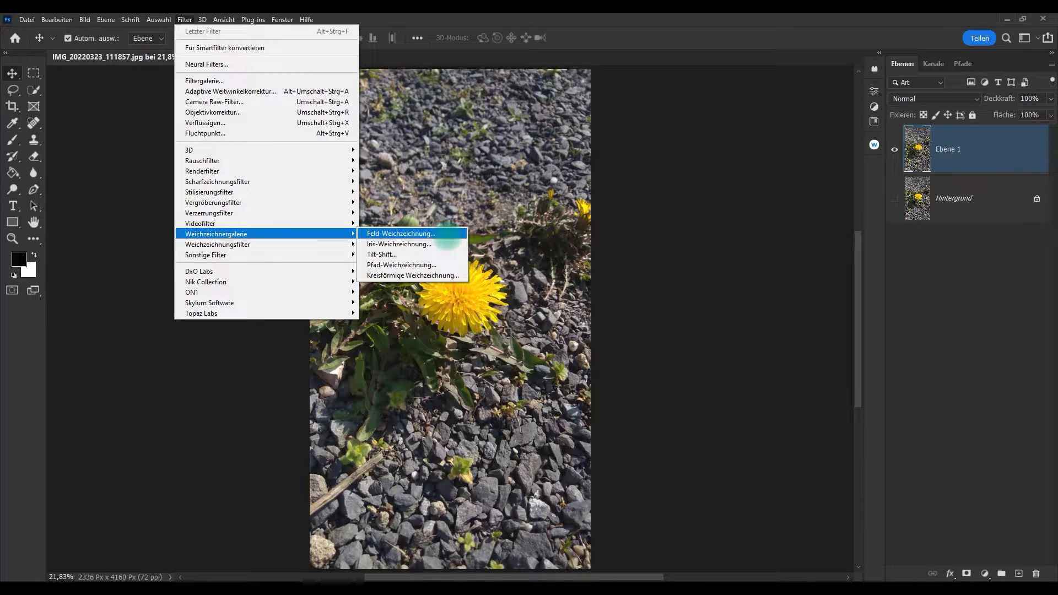
click(447, 236)
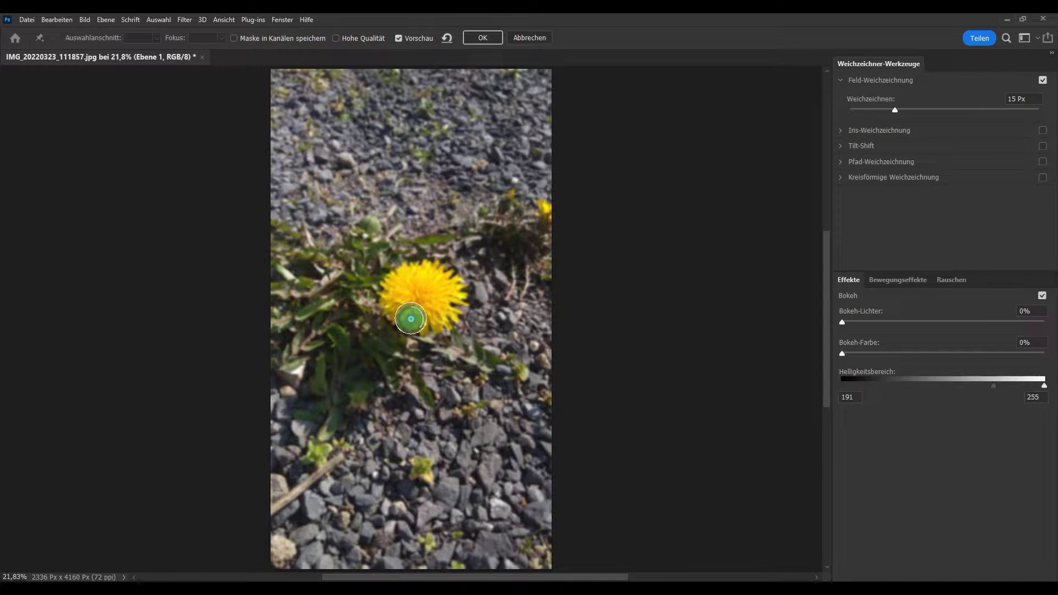
Move the field-blur pin onto the dandelion's centre and bring its blur down to 0 Px.
drag(411, 318, 423, 292)
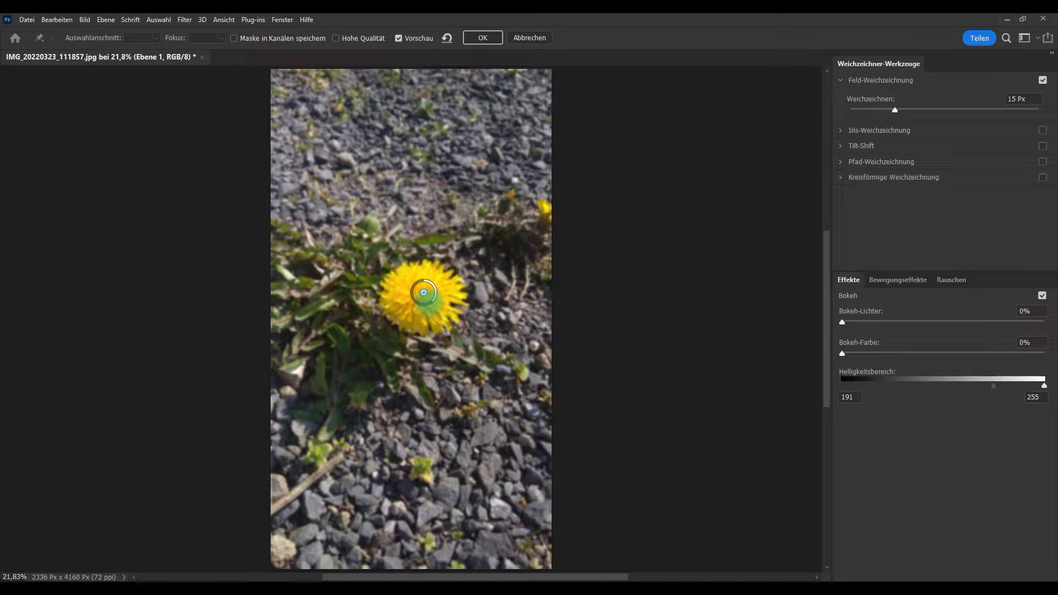
mouse_move(434, 286)
mouse_down()
mouse_move(436, 298)
mouse_move(425, 292)
mouse_up()
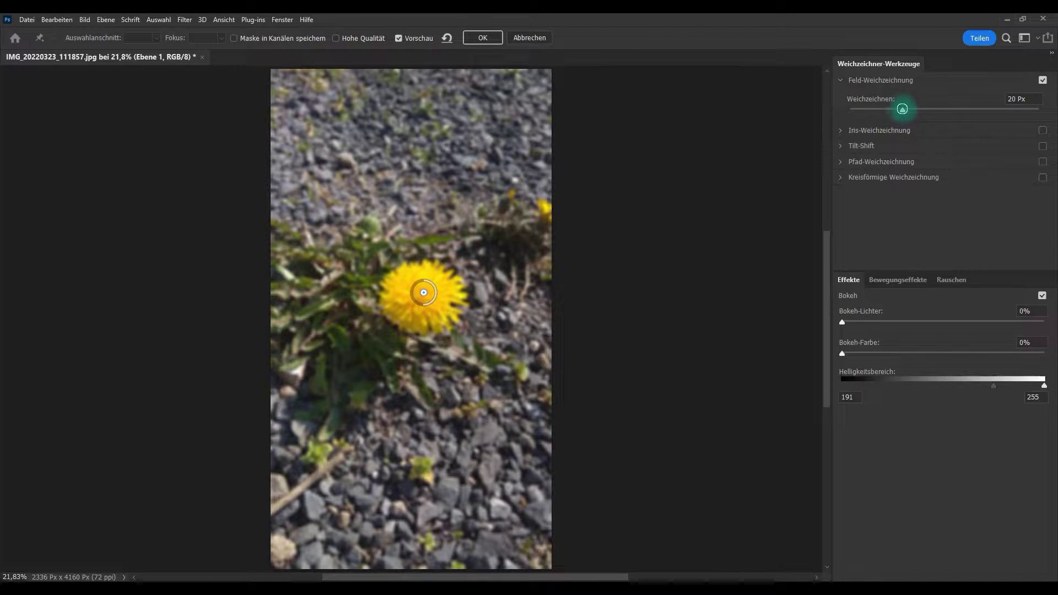
mouse_move(903, 110)
mouse_down()
mouse_move(989, 110)
mouse_move(890, 110)
mouse_up()
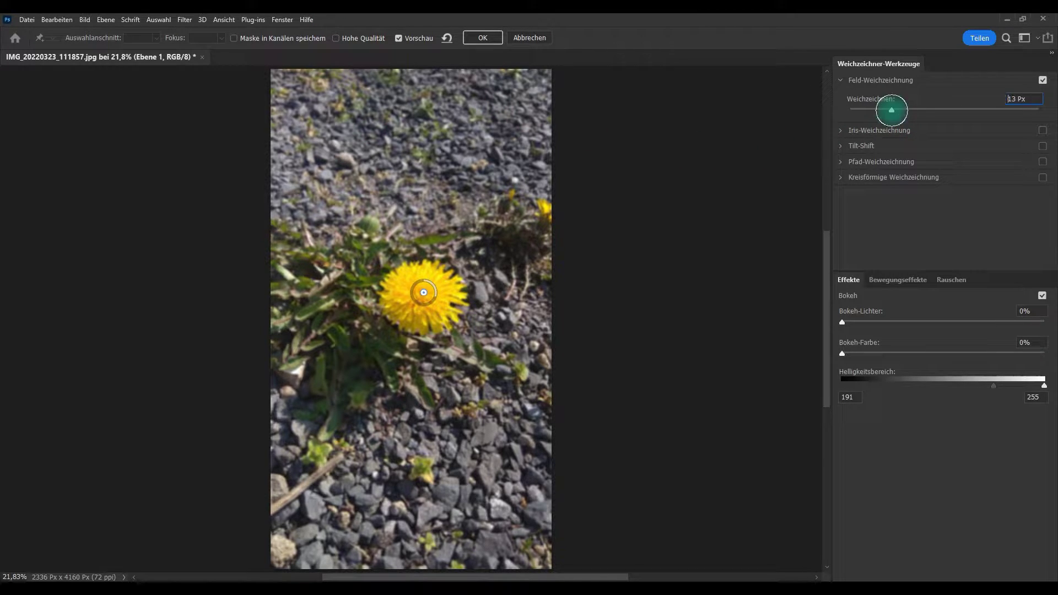
drag(891, 110, 849, 110)
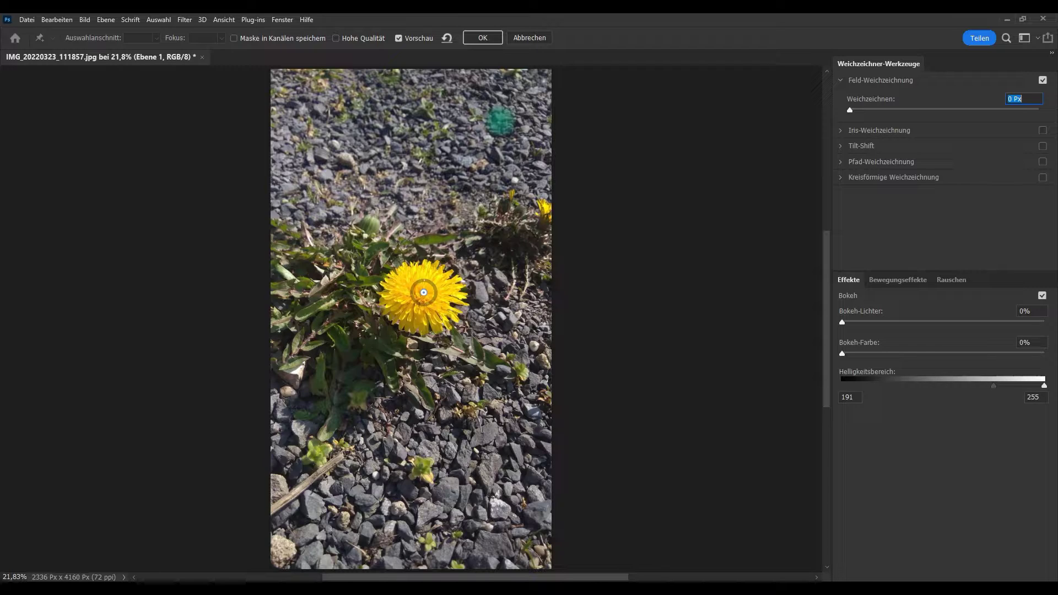
Add a blur pin in the upper gravel with Weichzeichnen set to 50 Px.
click(500, 120)
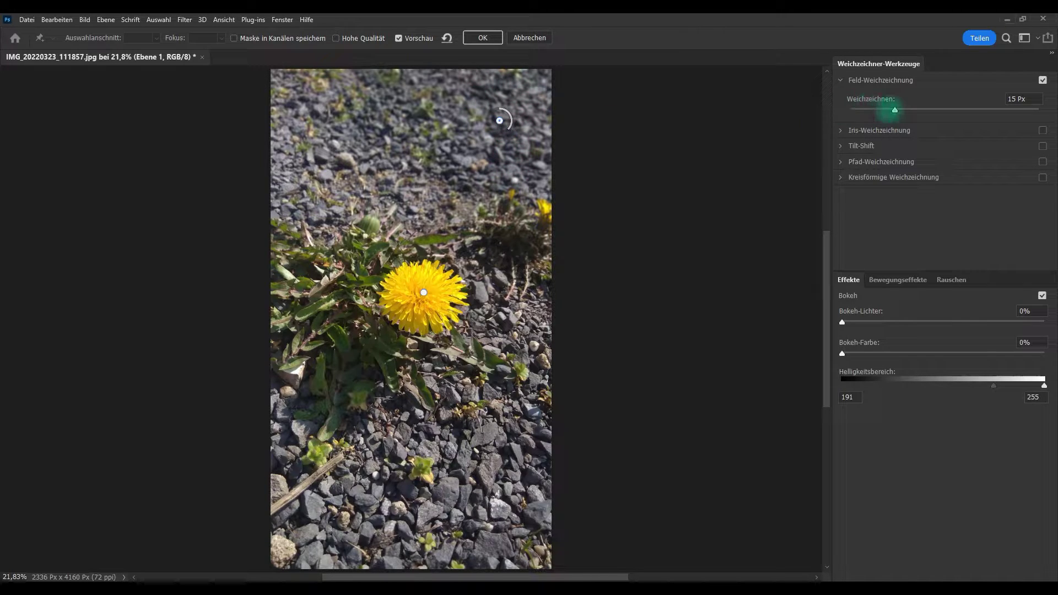
mouse_move(894, 110)
mouse_down()
mouse_move(945, 110)
mouse_move(899, 110)
mouse_move(931, 110)
mouse_up()
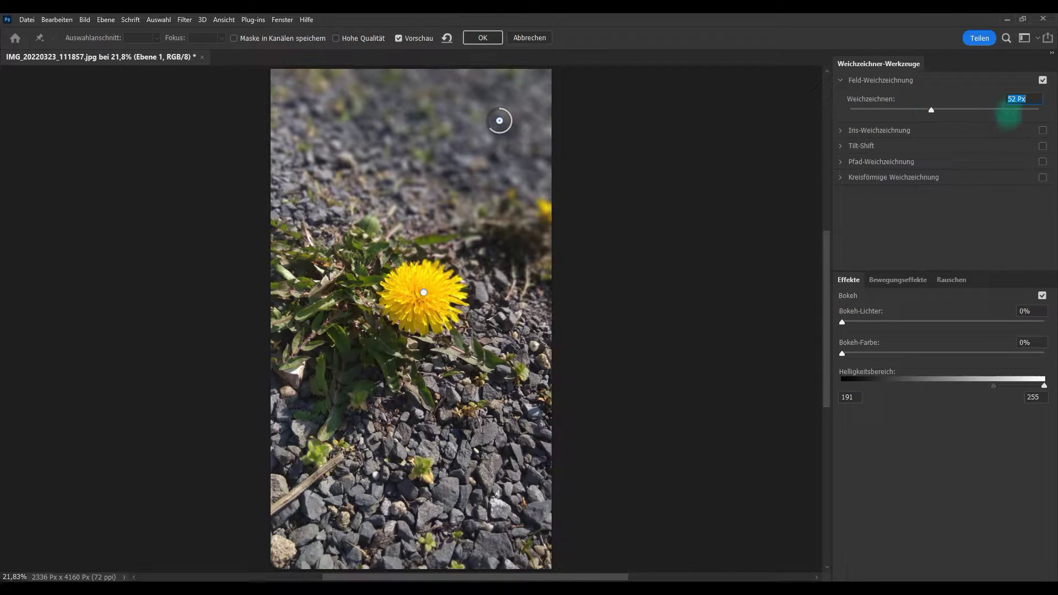
text(5)
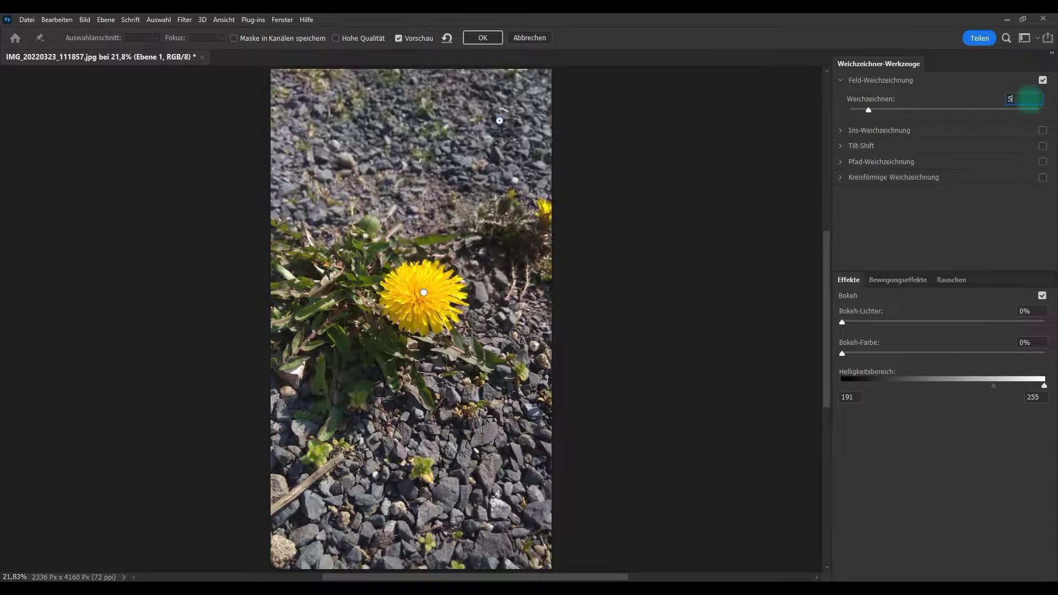
text(0)
key(Return)
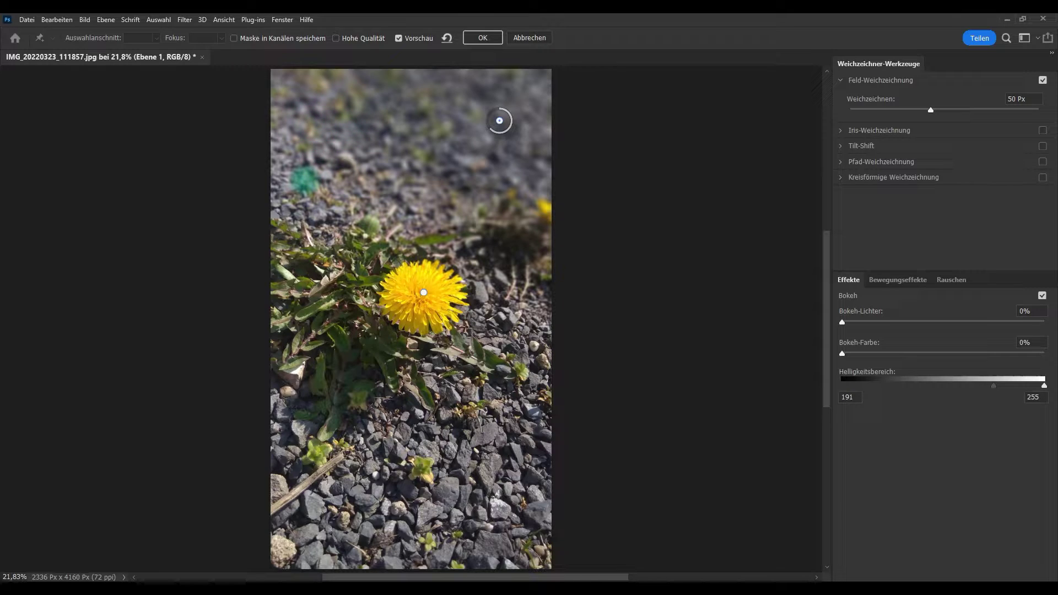
Add 50 Px blur pins in the upper-left area and right of the flower.
click(304, 180)
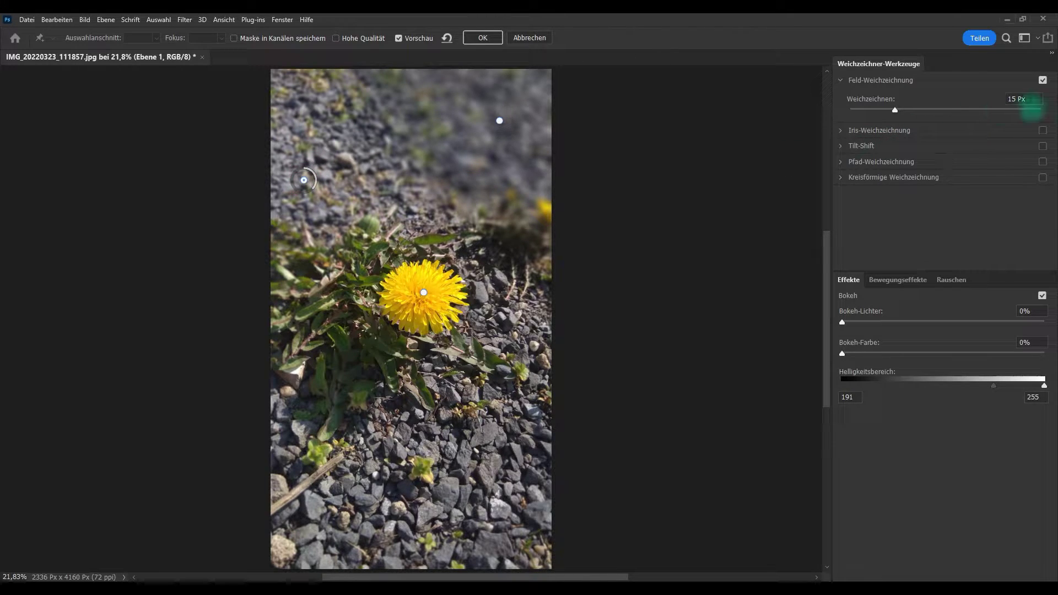
click(1023, 98)
text(50)
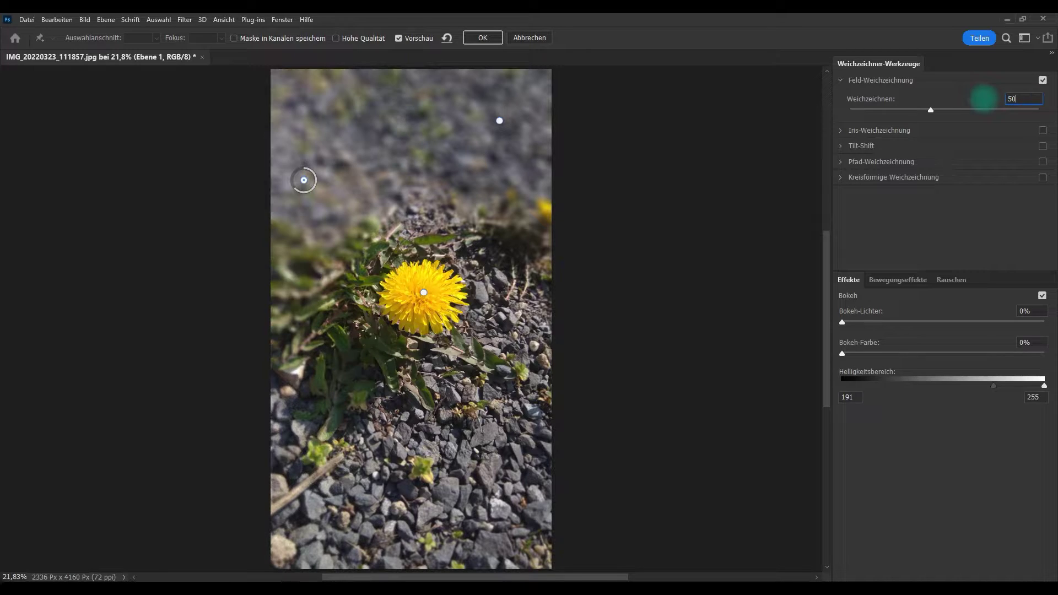
key(Return)
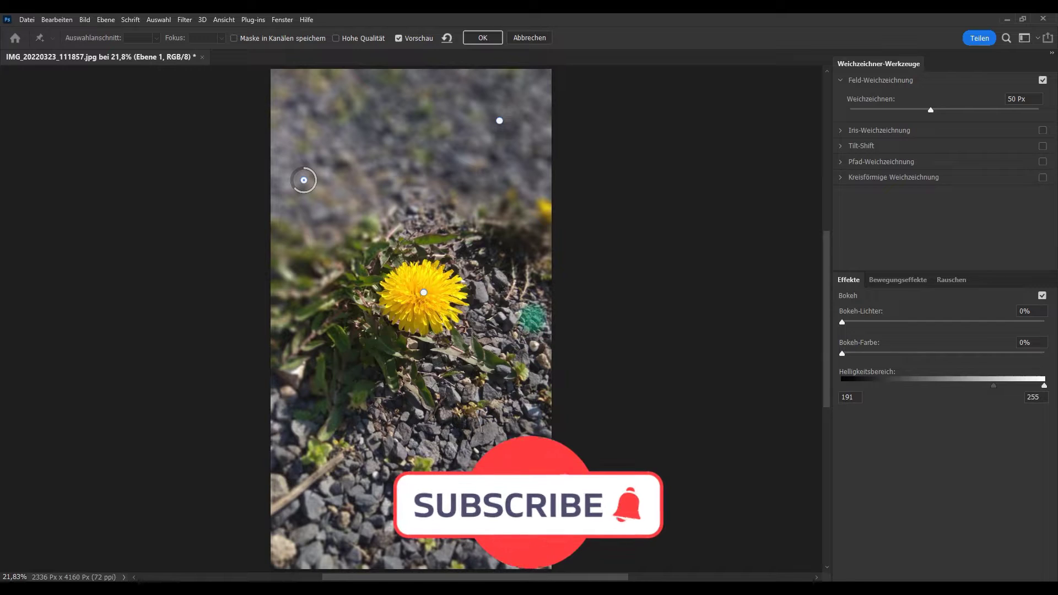
click(525, 298)
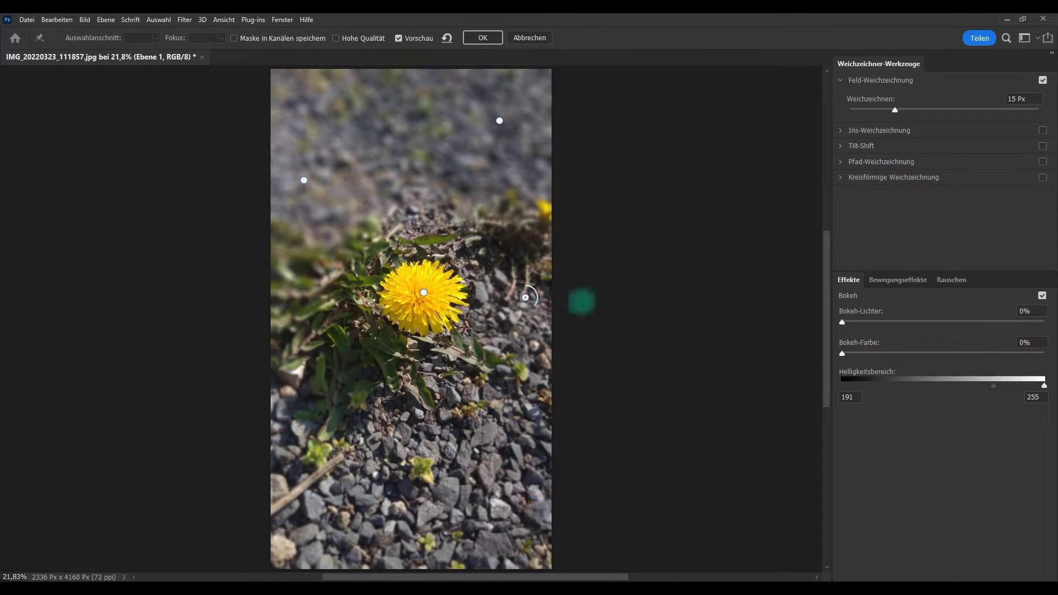
click(1034, 99)
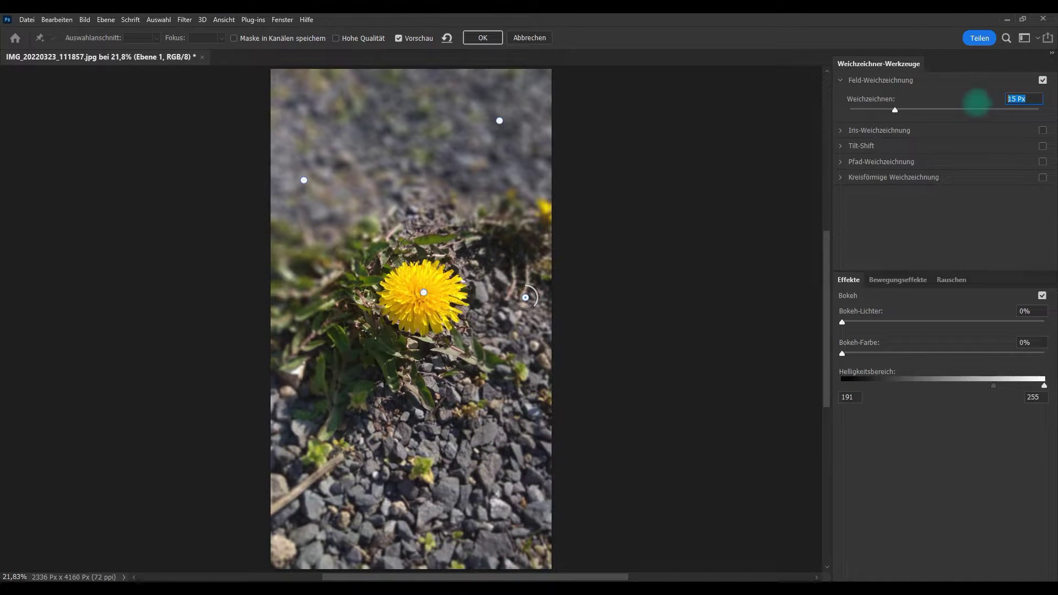
text(5)
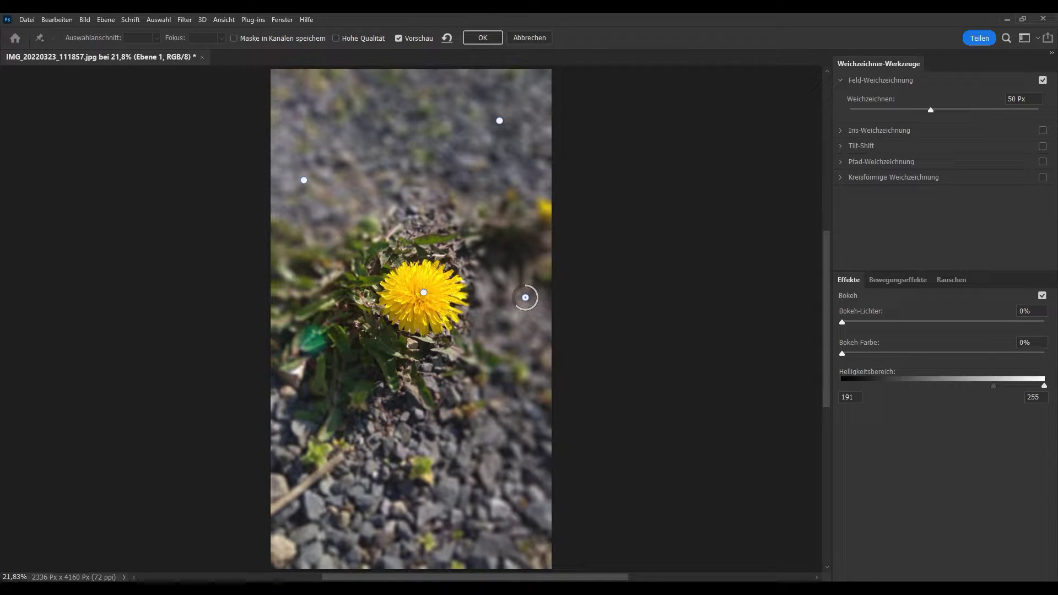
Add 50 Px blur pins among the lower-left leaves, bottom left and bottom right.
click(351, 359)
double_click(1025, 99)
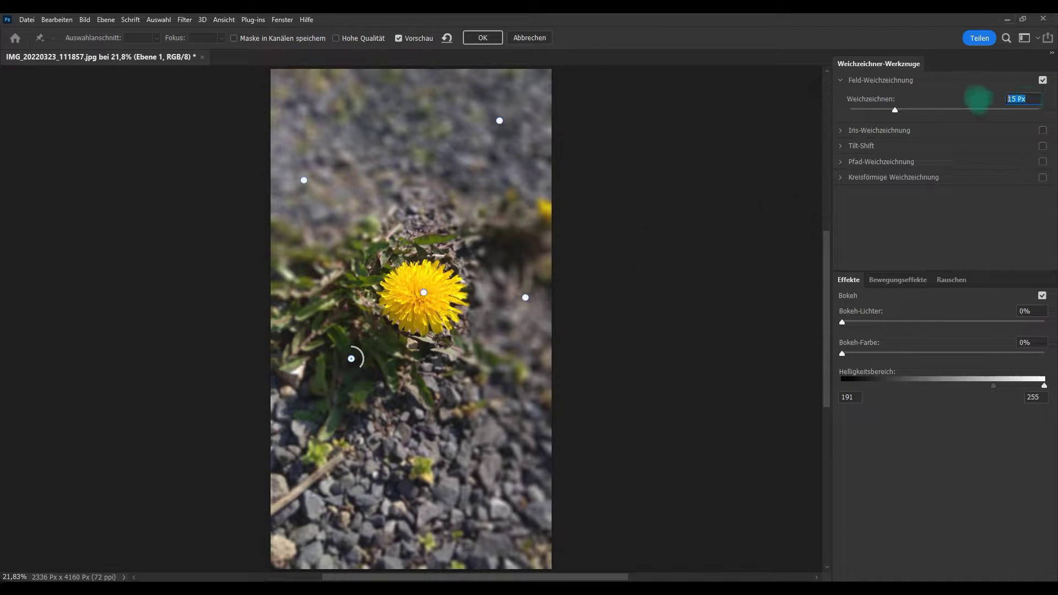
text(50)
key(Return)
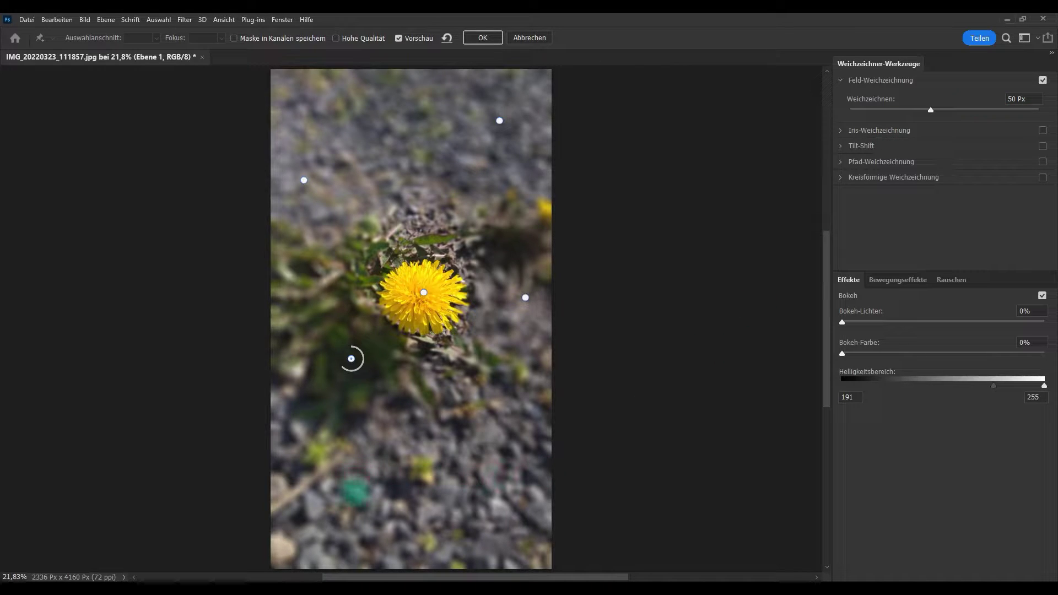
click(346, 508)
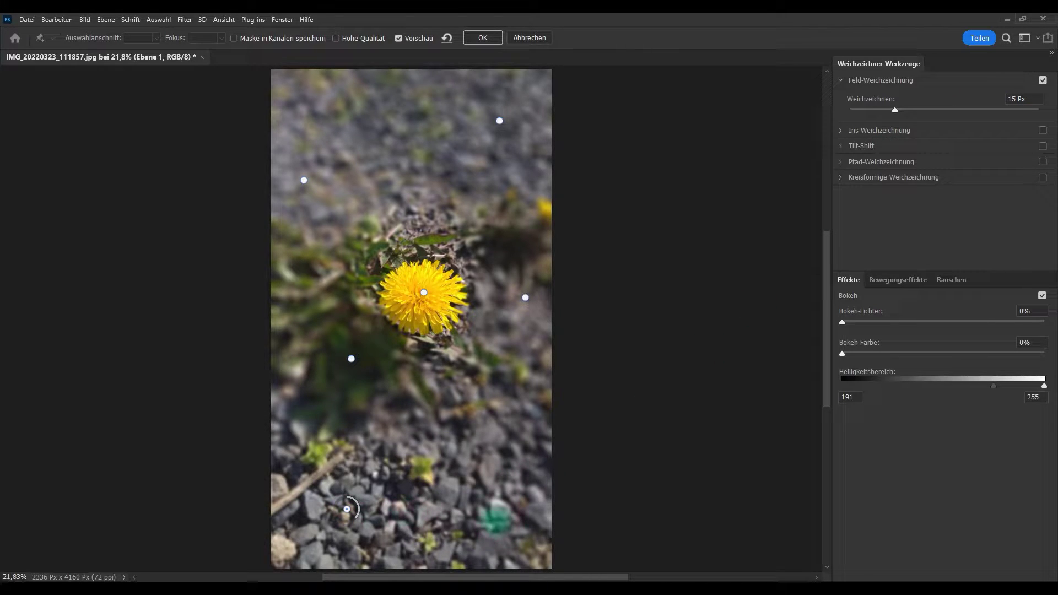
click(1026, 100)
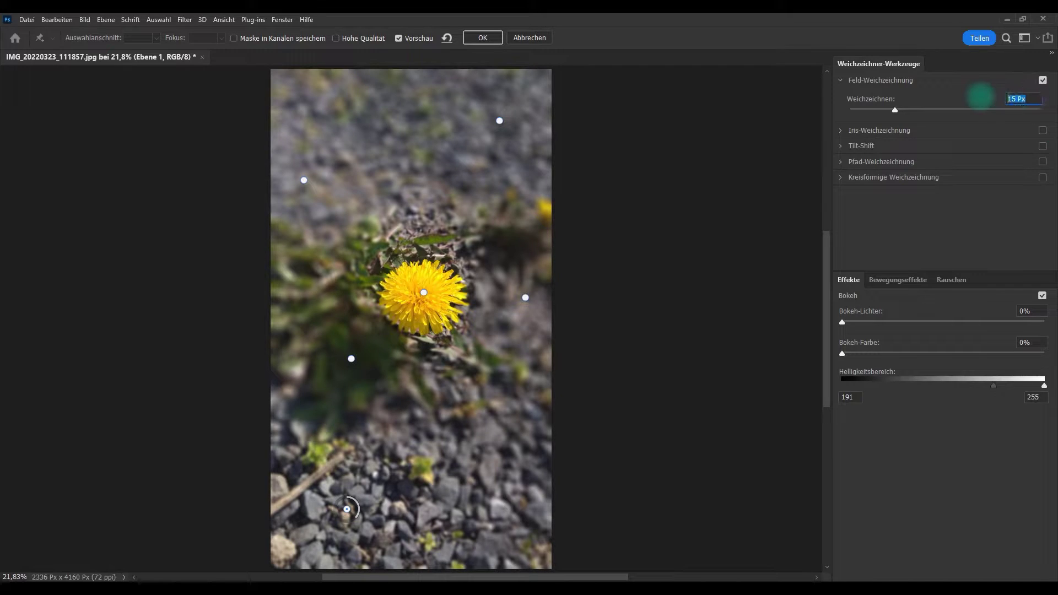
text(50)
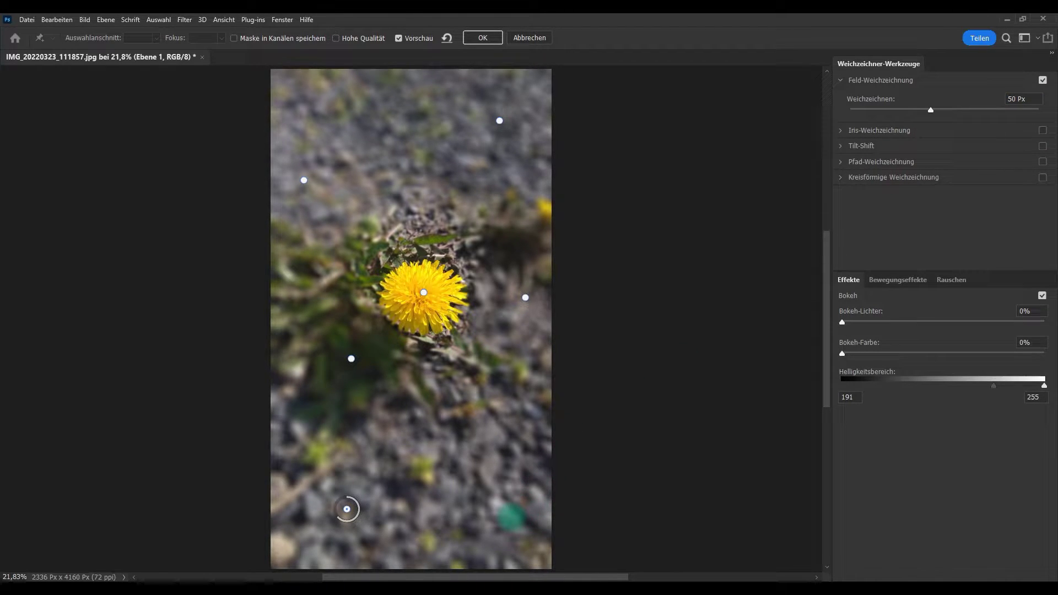
click(511, 516)
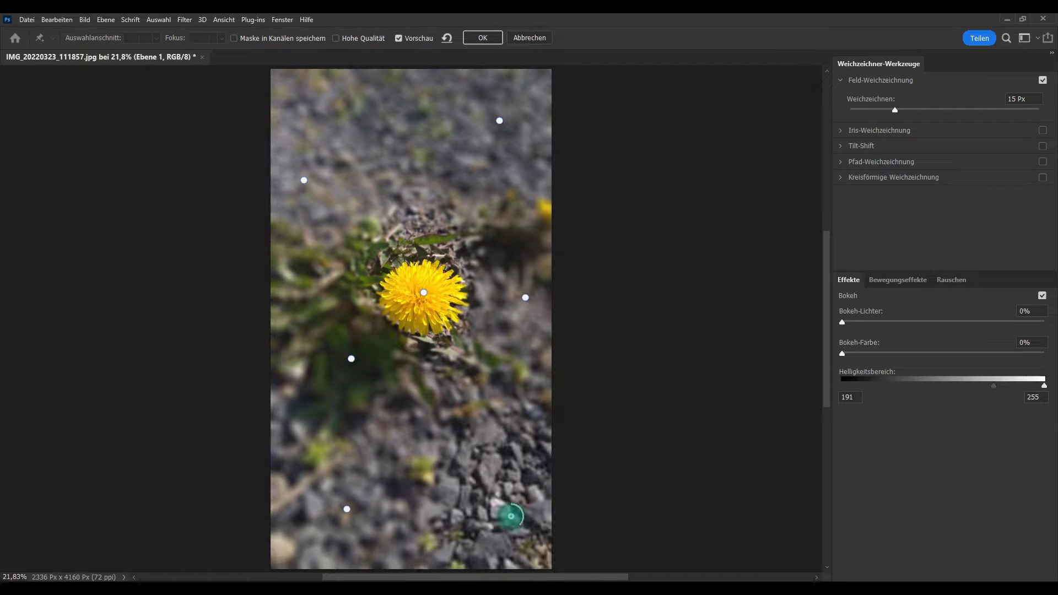
click(1029, 98)
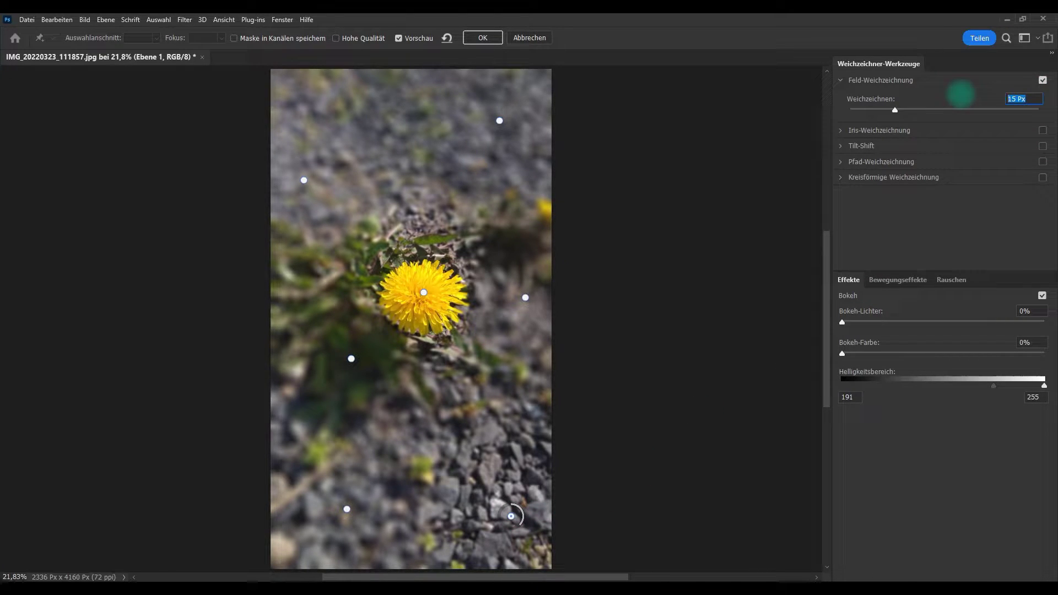
text(50)
key(Return)
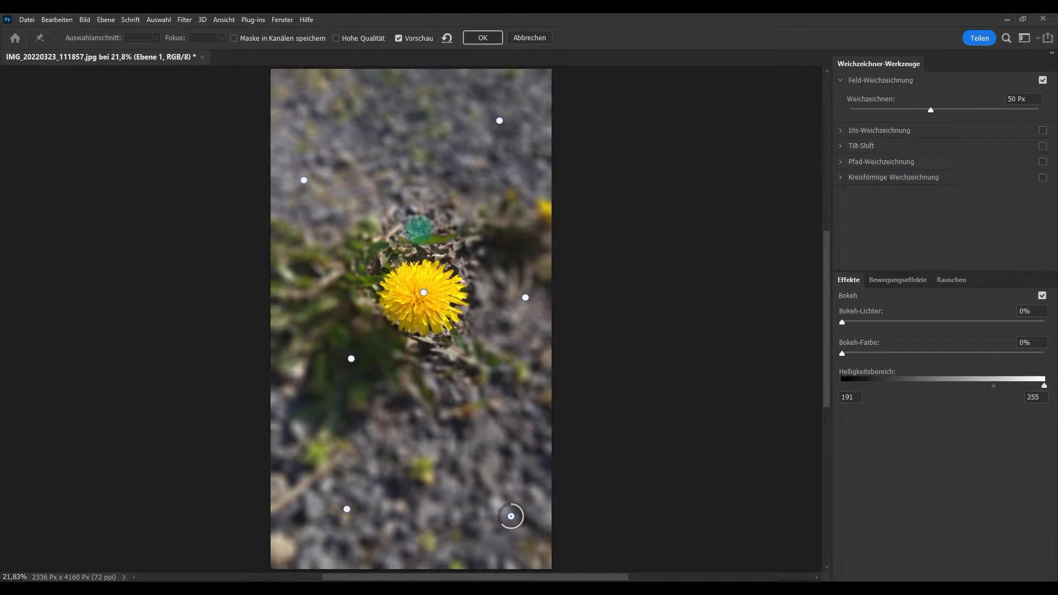
Add a 50 Px blur pin just above the dandelion and nudge it slightly higher.
click(418, 233)
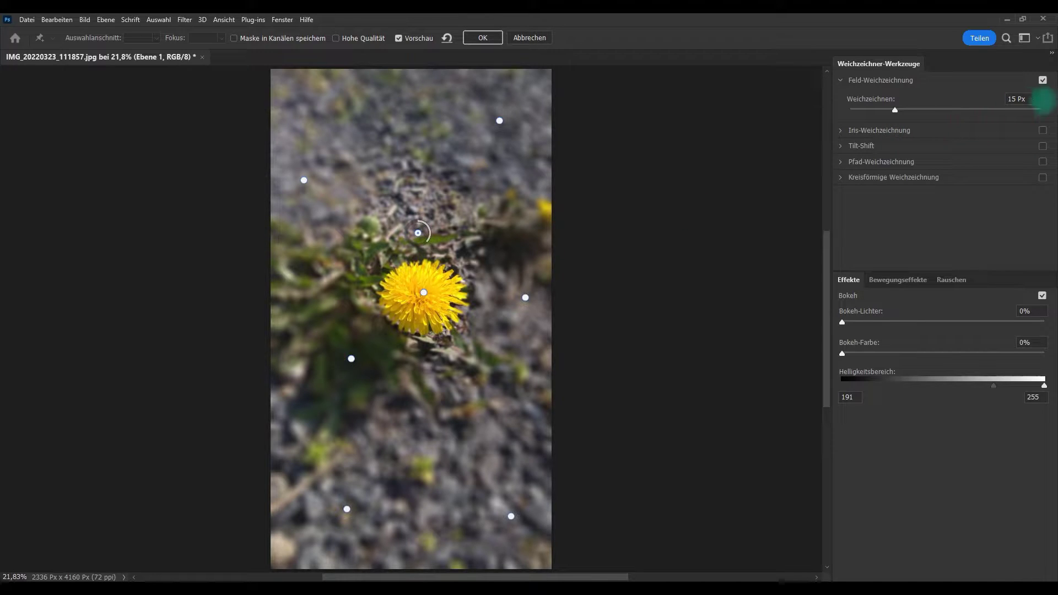
click(1025, 98)
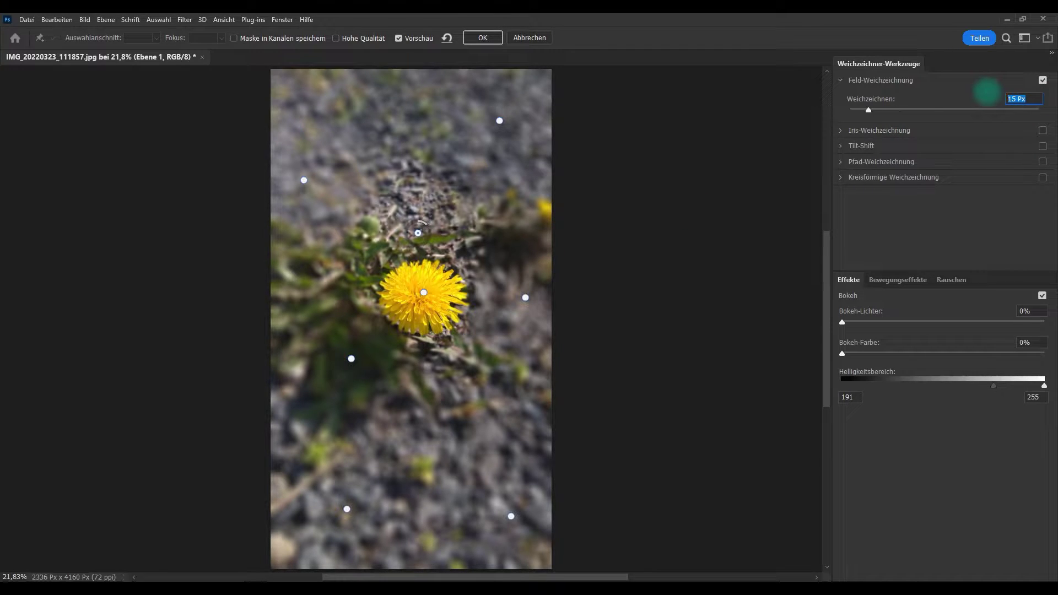
text(50)
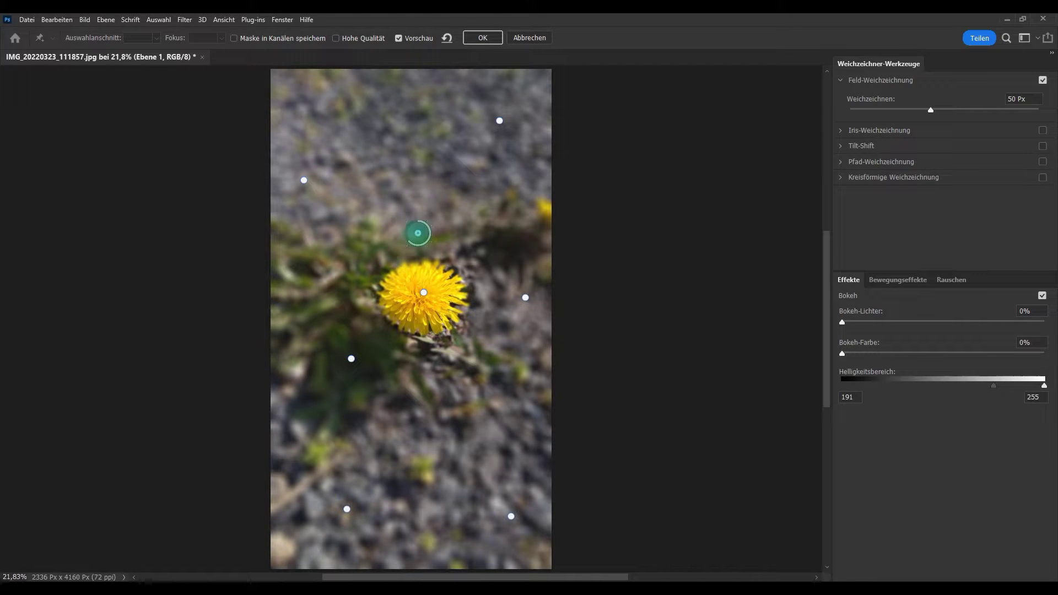
drag(418, 233, 421, 217)
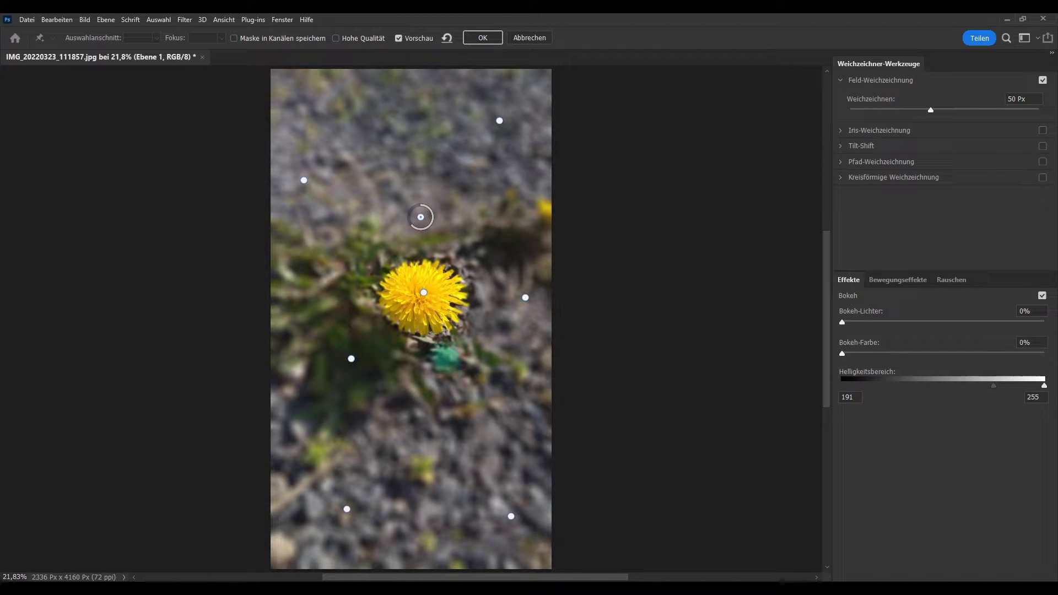
Add a 50 Px blur pin just below the dandelion and nudge it lower.
click(444, 355)
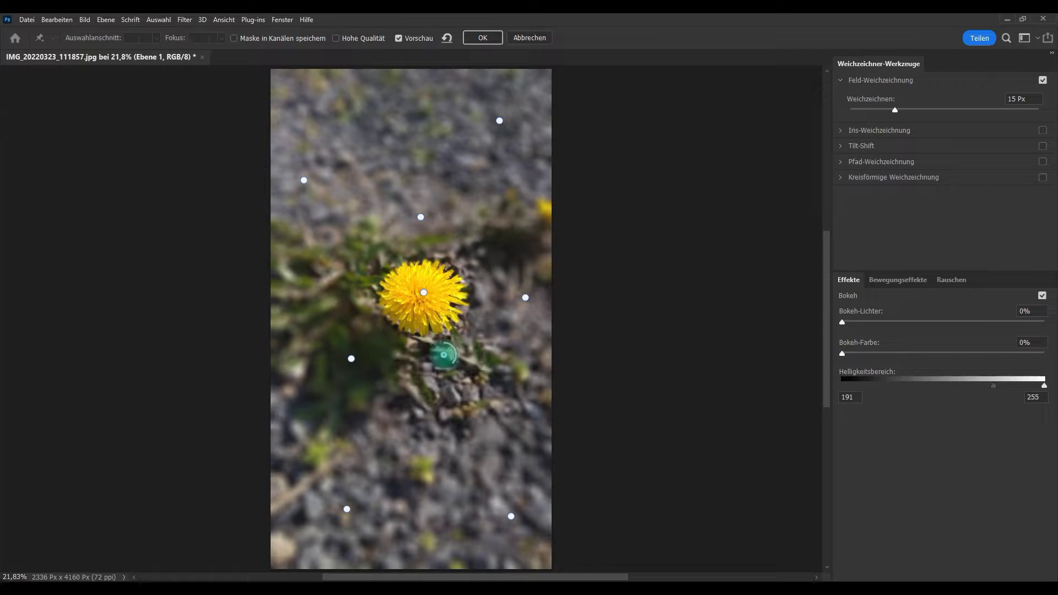
drag(1032, 100, 998, 98)
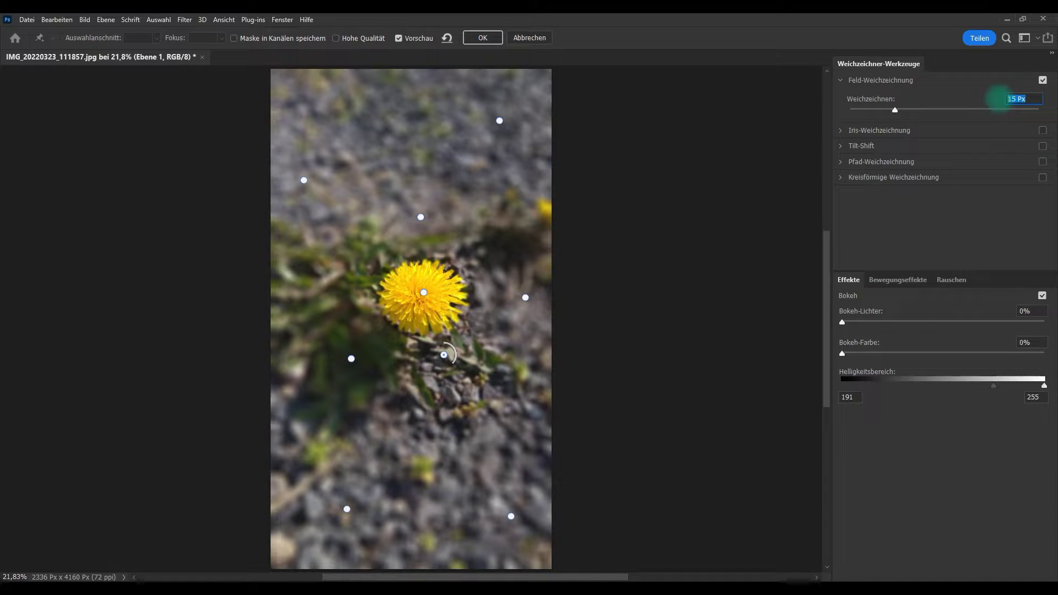
text(50)
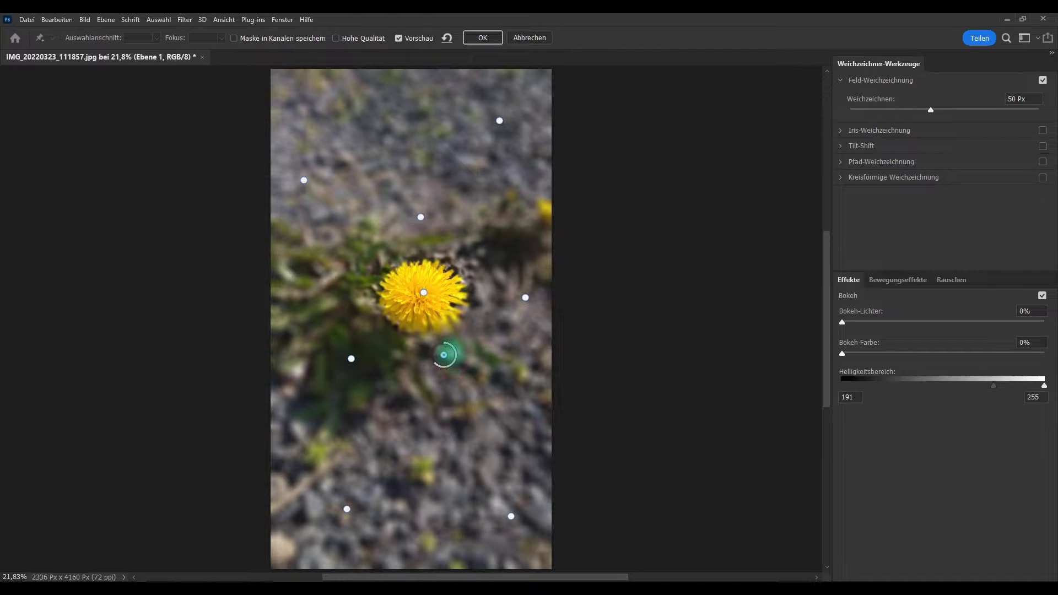
drag(443, 355, 449, 377)
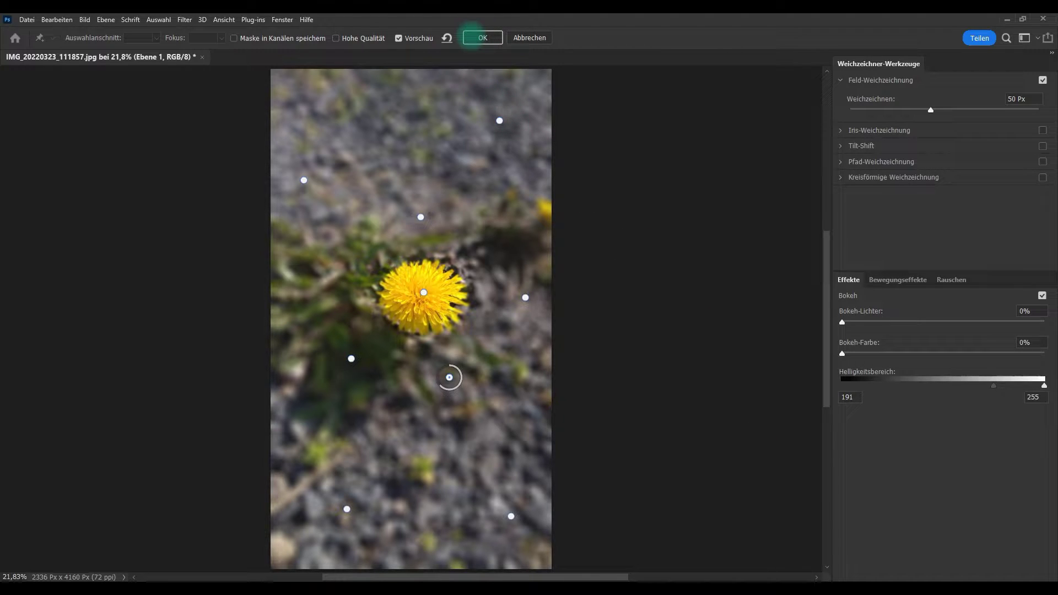
Commit the field blur to Ebene 1 and zoom in on the dandelion.
click(470, 37)
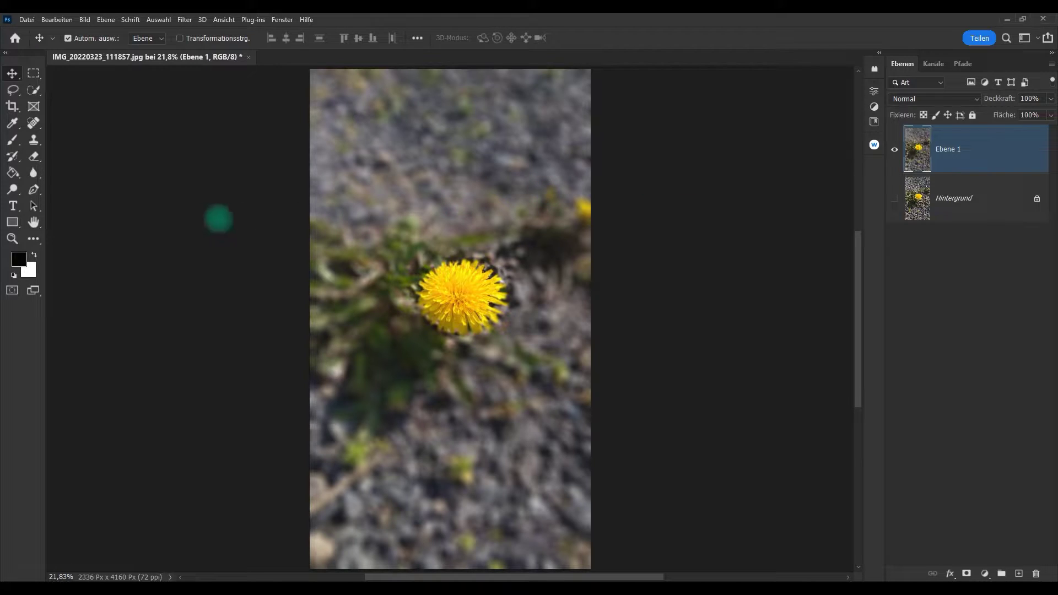
click(12, 239)
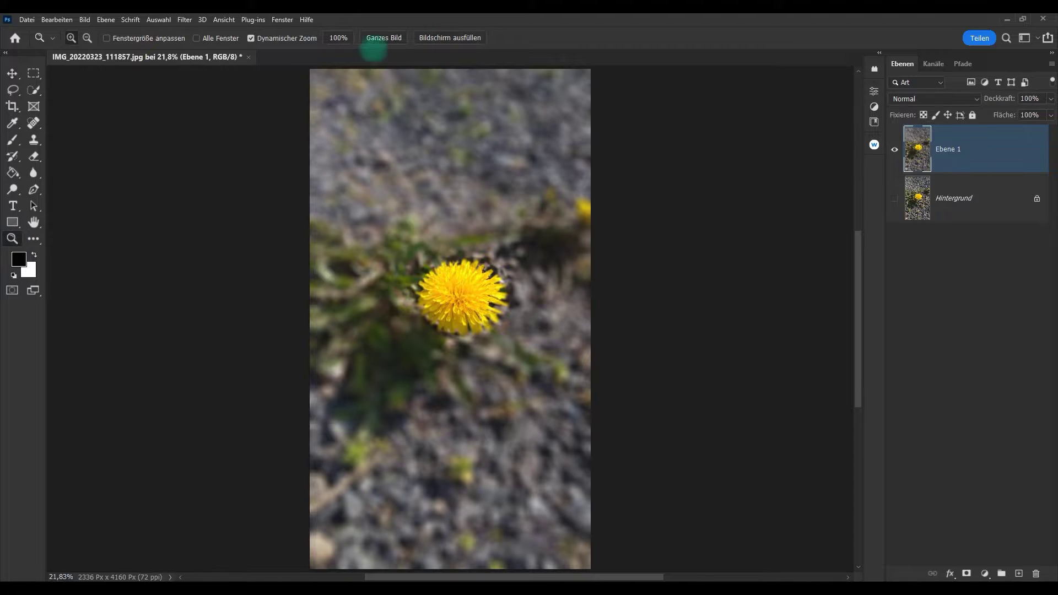
drag(458, 255, 458, 255)
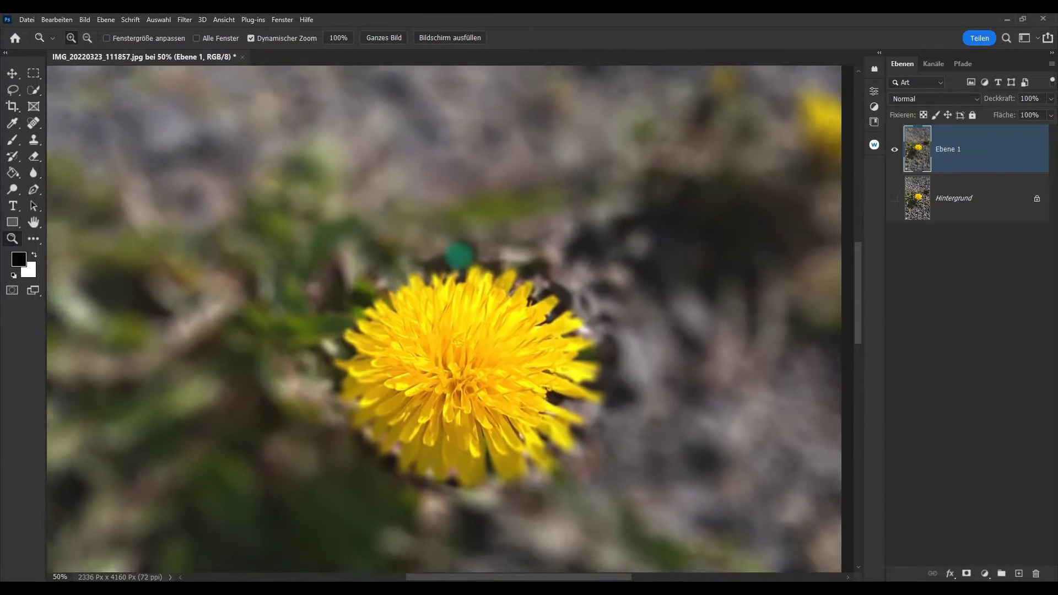
Make Hintergrund visible and hide Ebene 1 to reveal the sharp original.
click(12, 72)
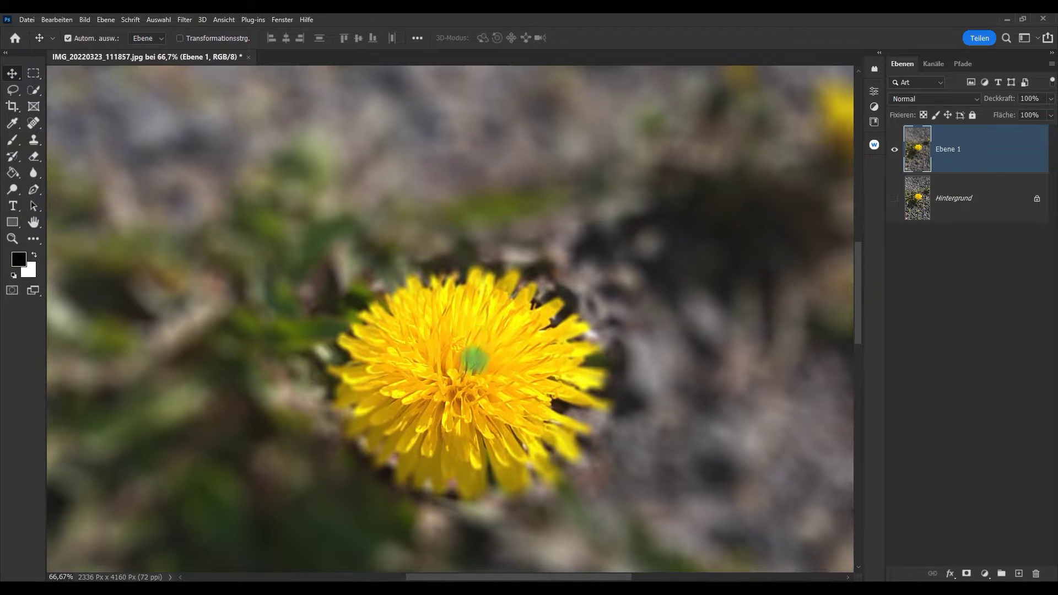
drag(473, 359, 468, 228)
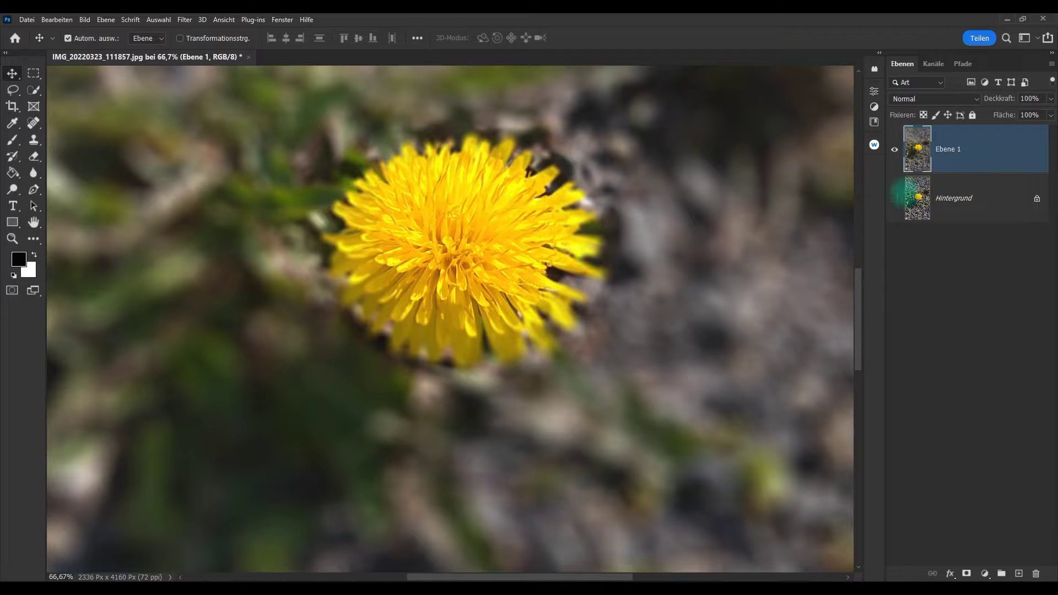
click(894, 198)
click(895, 148)
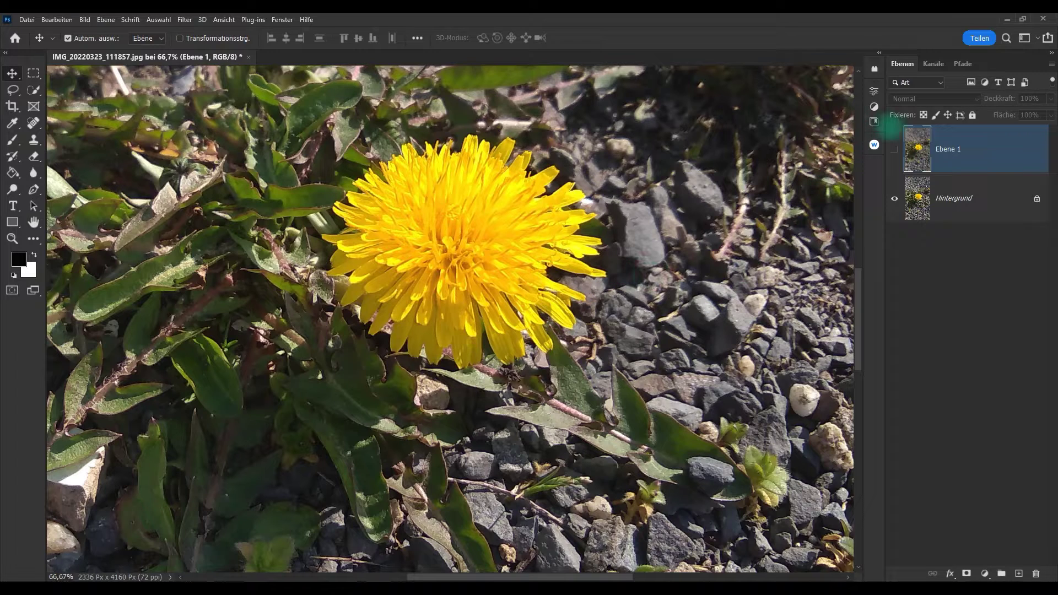
Toggle Ebene 1's visibility repeatedly to compare the blurred and sharp versions.
click(894, 149)
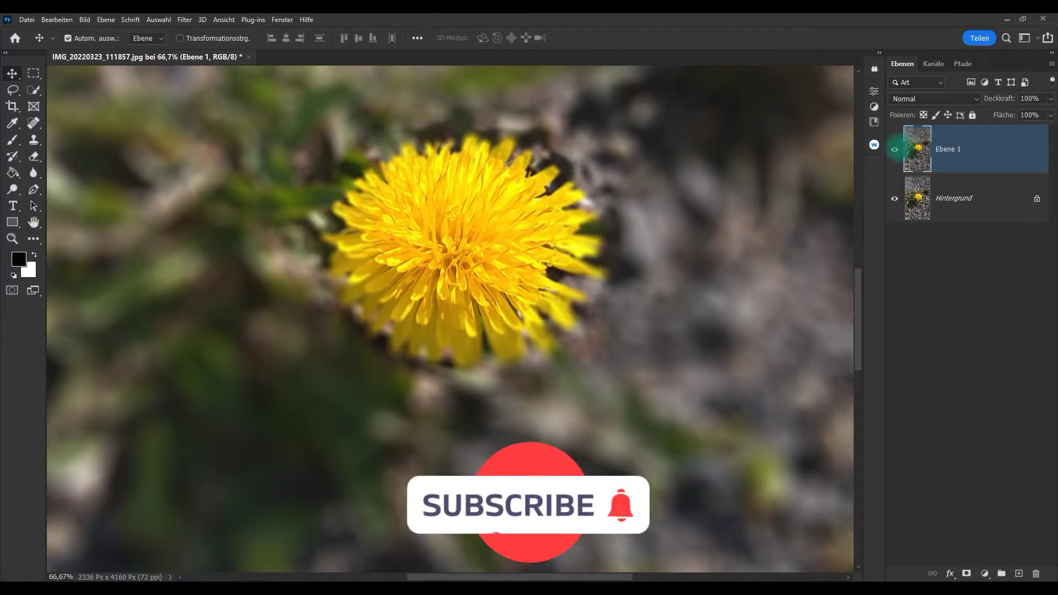
click(895, 149)
click(894, 149)
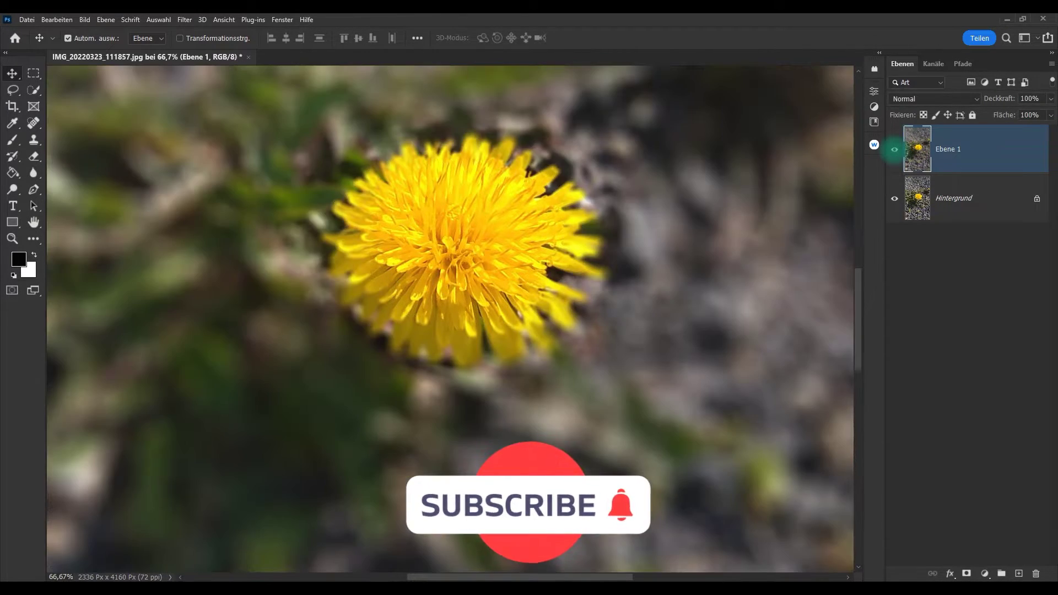
click(894, 149)
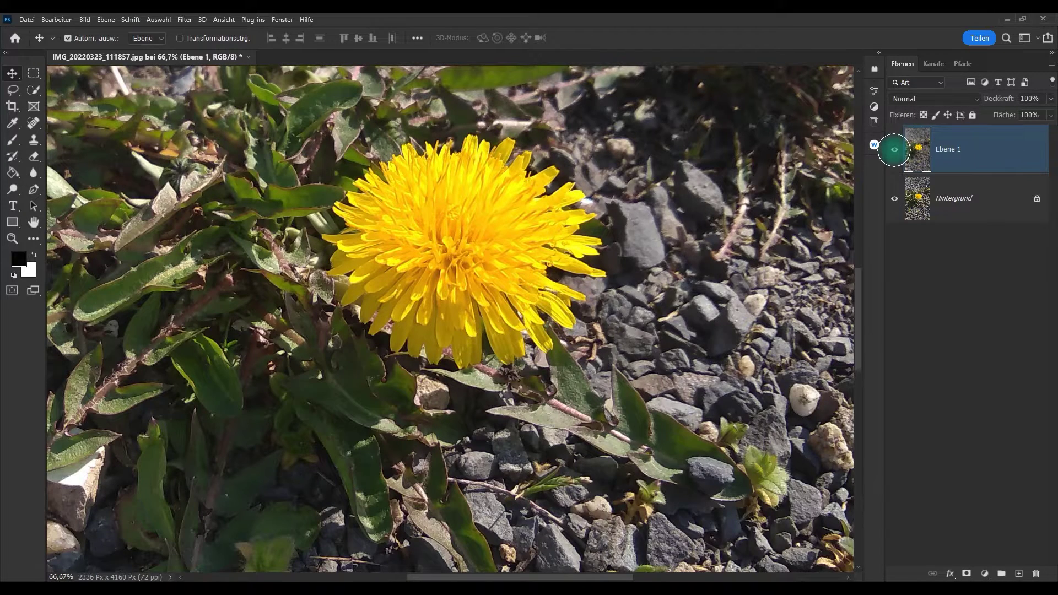
click(894, 150)
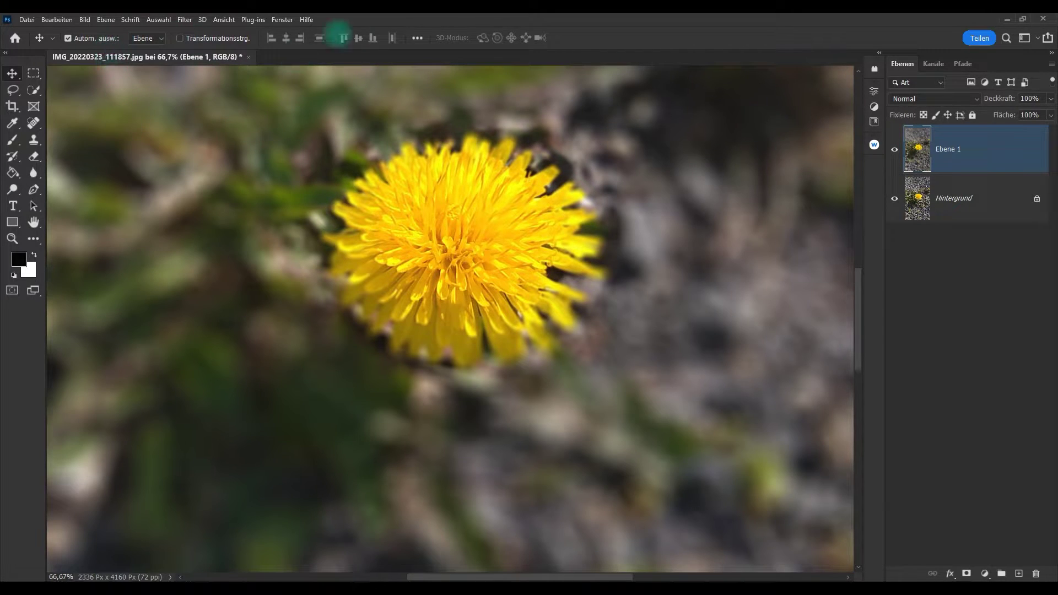
Fit the whole photo in the window and toggle Ebene 1 again, leaving it visible.
click(12, 238)
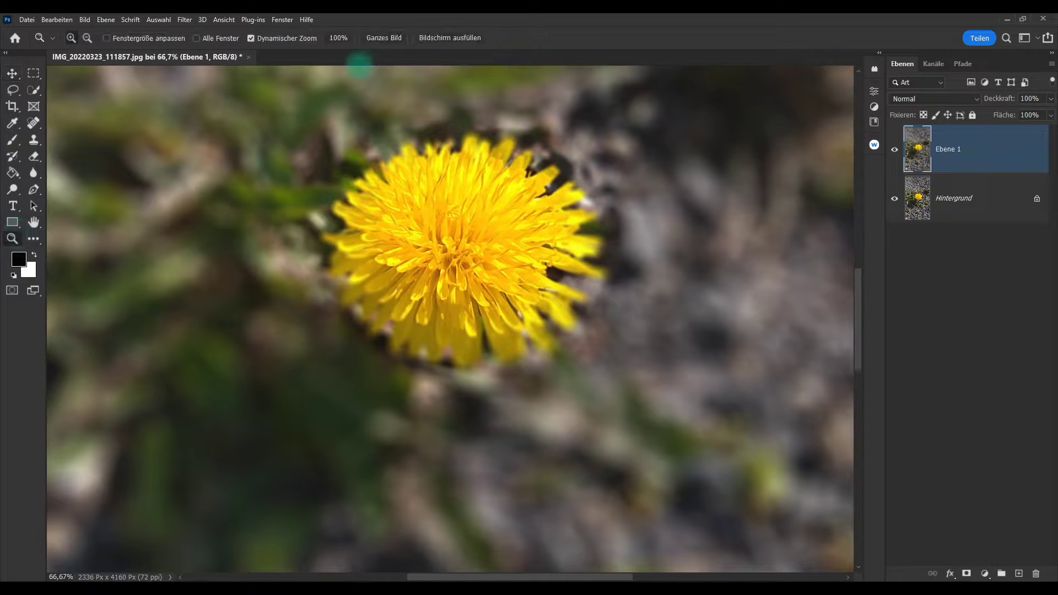
click(380, 37)
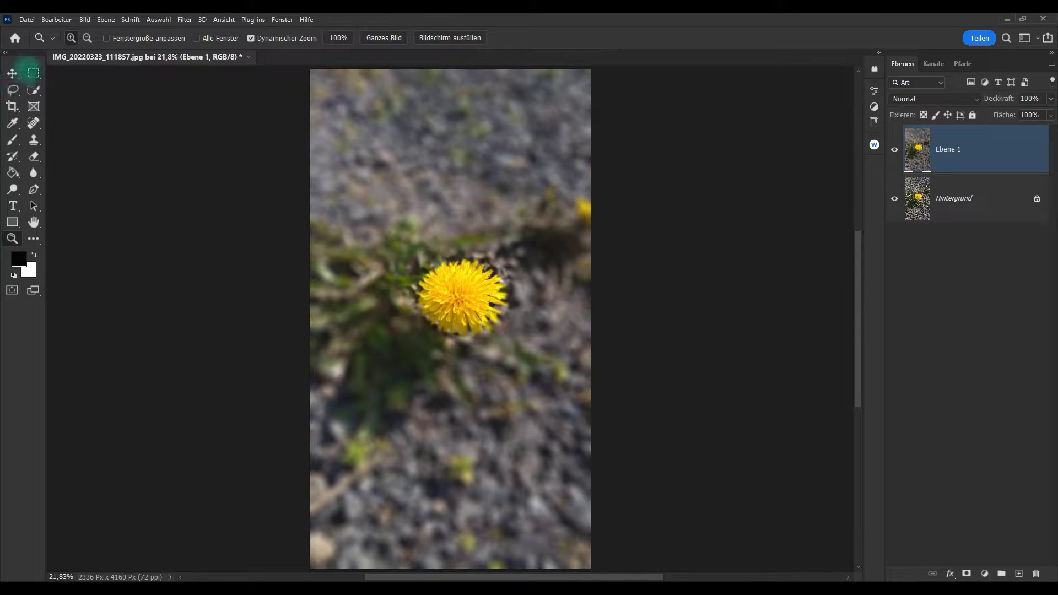
click(12, 73)
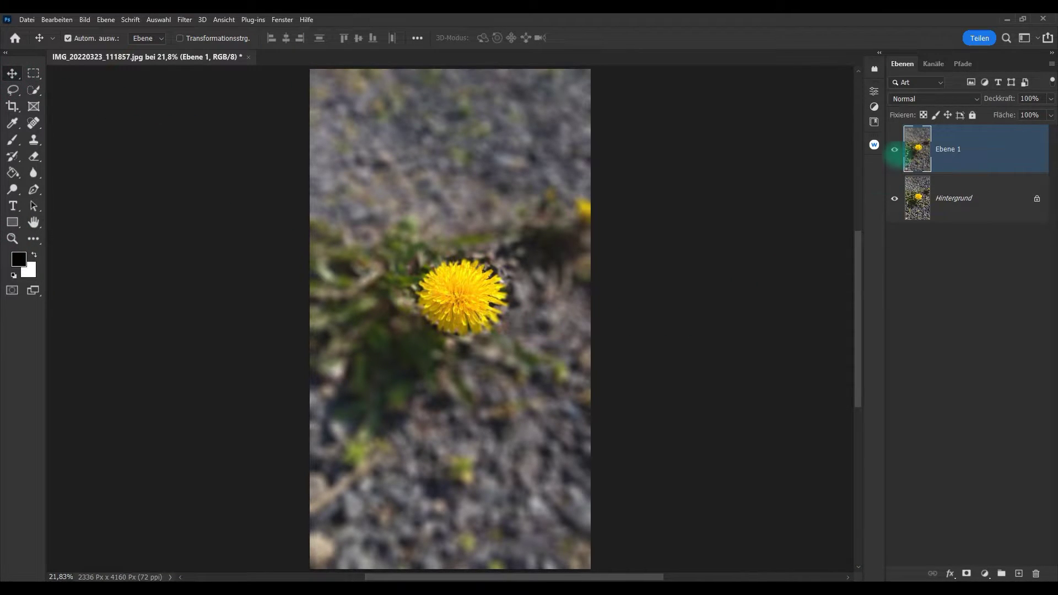
click(895, 150)
click(894, 150)
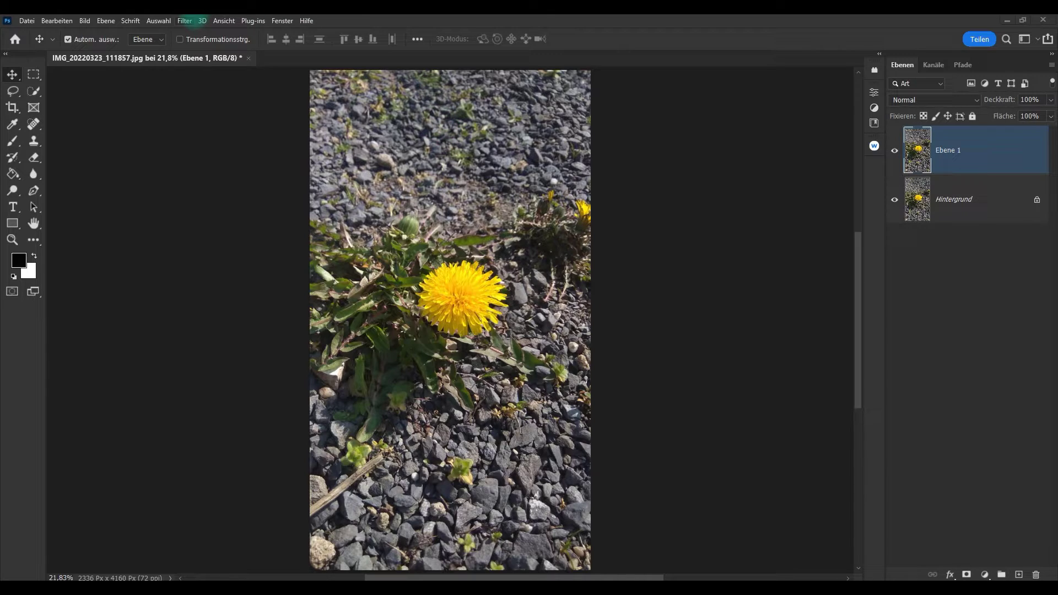
Start an Iris-Weichzeichnung on Ebene 1 centred on the dandelion at 39 Px blur.
click(185, 21)
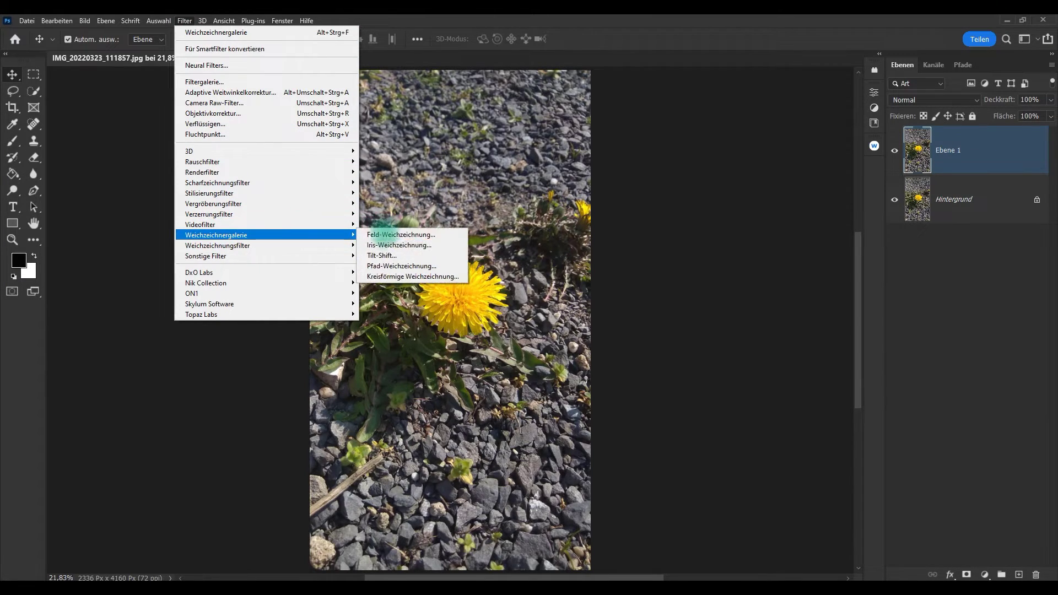
mouse_move(217, 235)
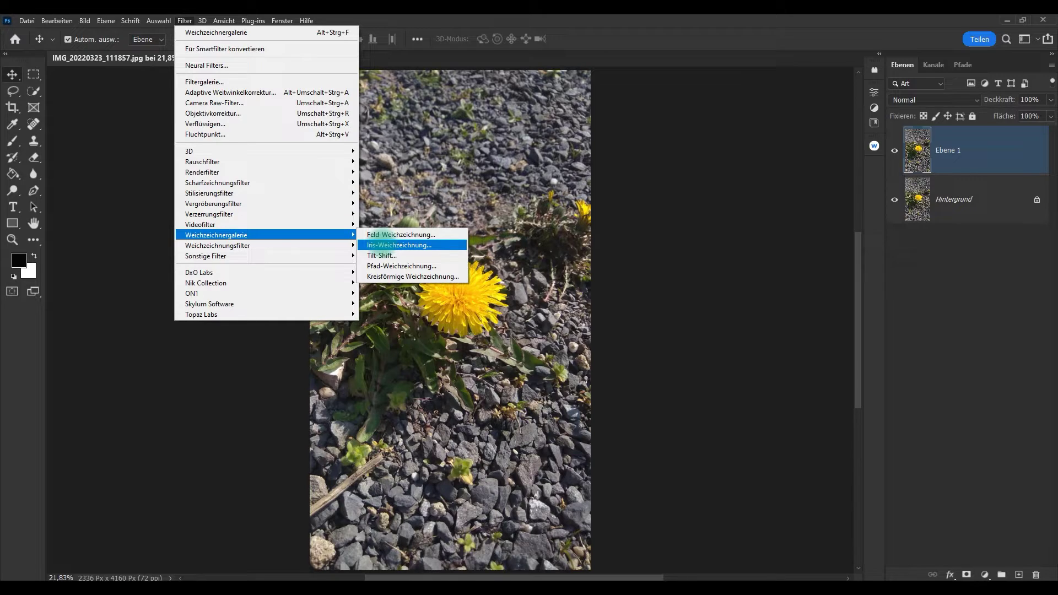
click(384, 245)
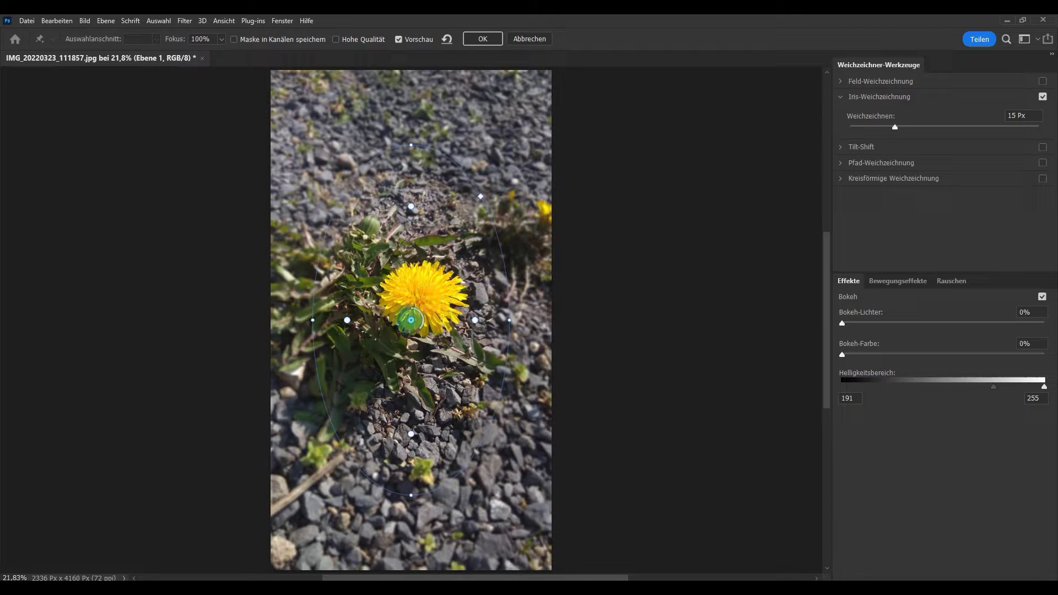
mouse_move(411, 319)
mouse_down()
mouse_move(422, 303)
mouse_move(415, 289)
mouse_move(472, 301)
mouse_up()
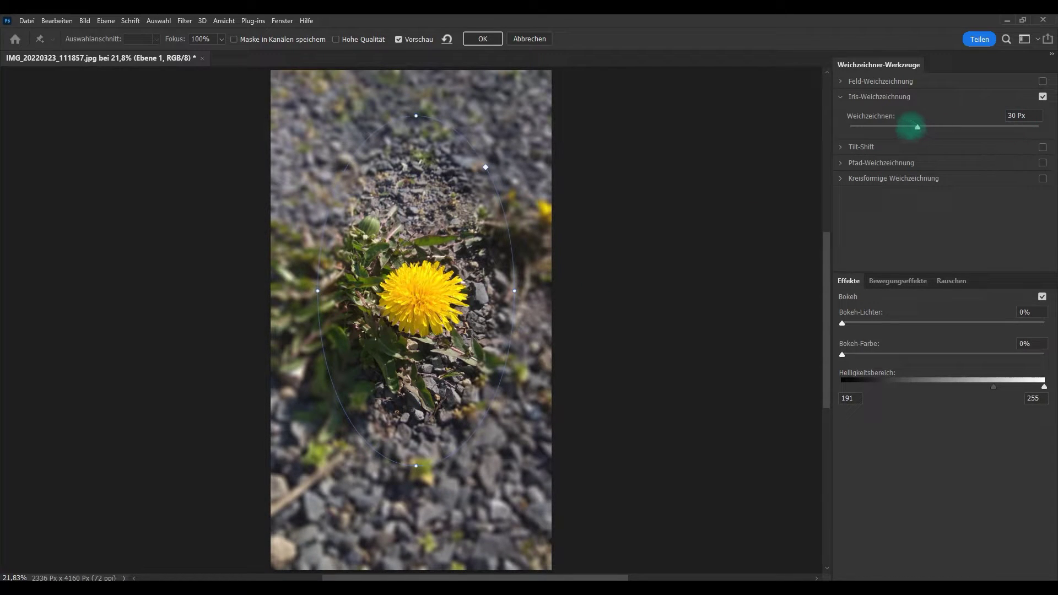
drag(916, 127, 926, 127)
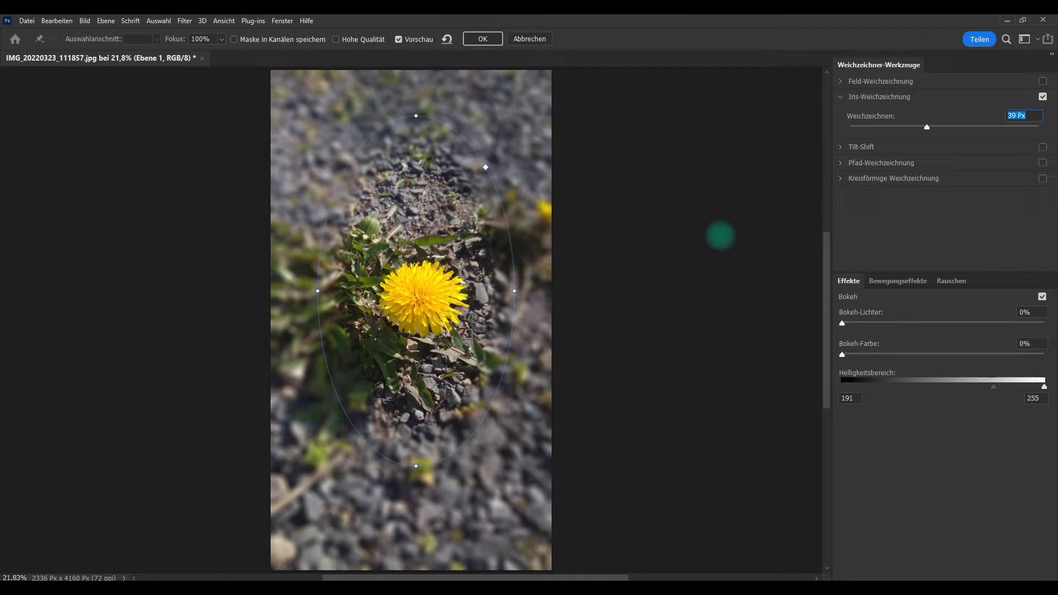
mouse_move(415, 115)
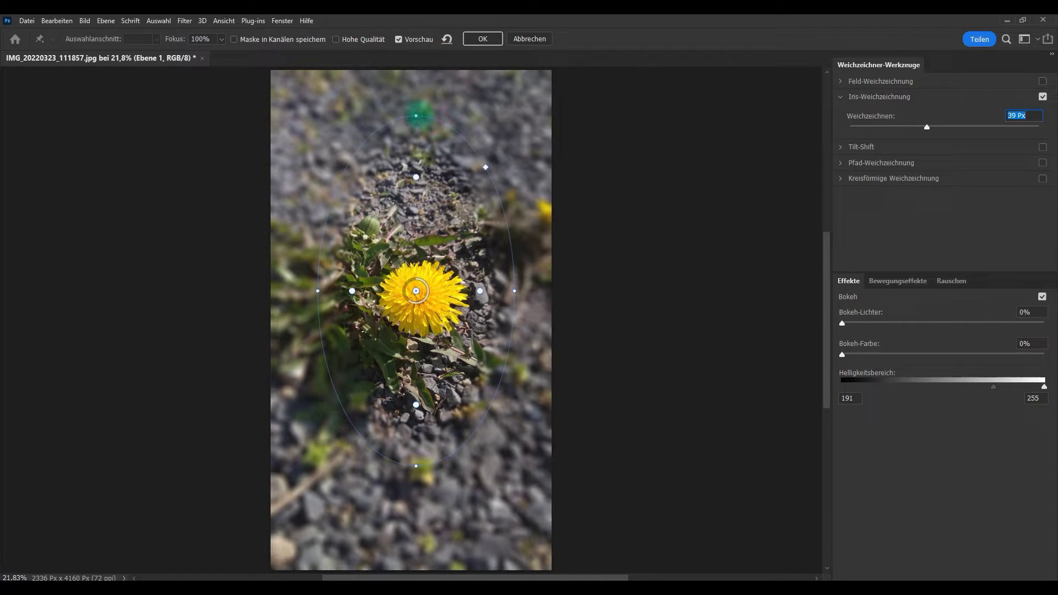
Tilt and rotate the iris ellipse, trying then reverting a rounded-rectangle shape.
mouse_move(416, 115)
mouse_down()
mouse_move(409, 136)
mouse_move(423, 205)
mouse_up()
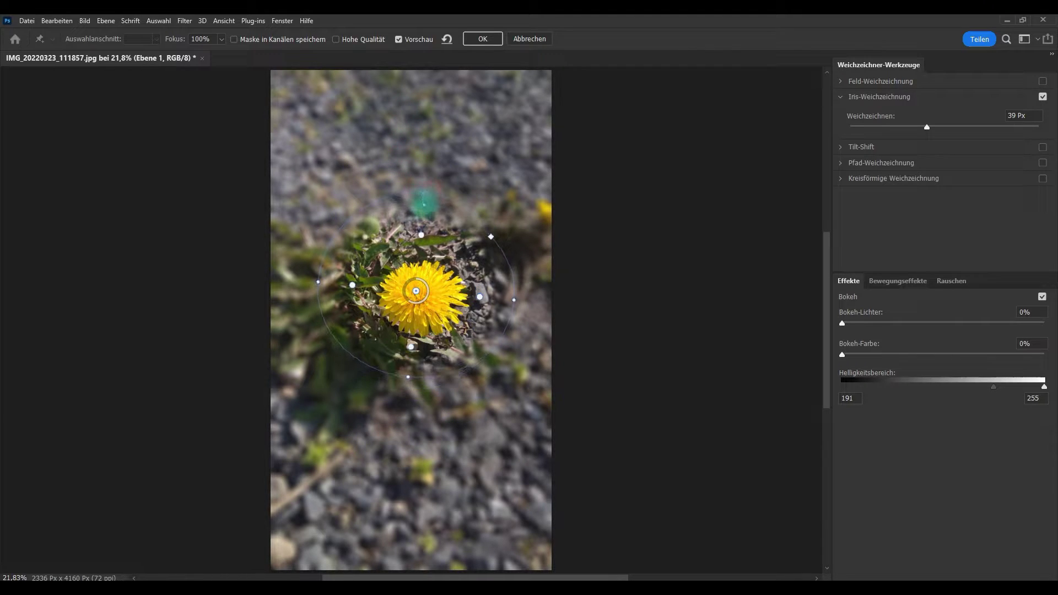
drag(424, 205, 426, 203)
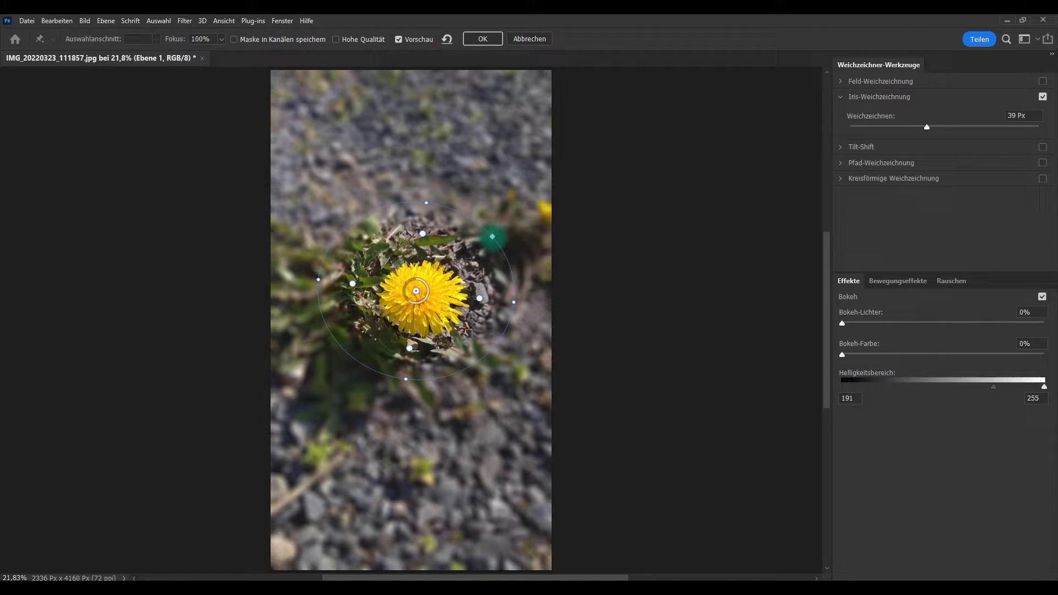
drag(492, 237, 515, 220)
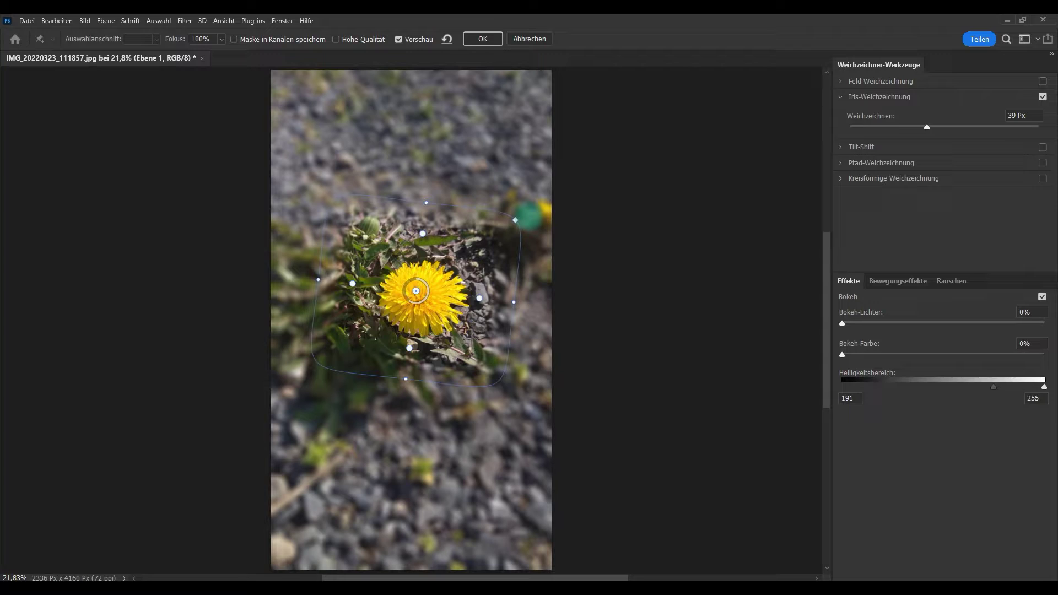
drag(515, 220, 492, 237)
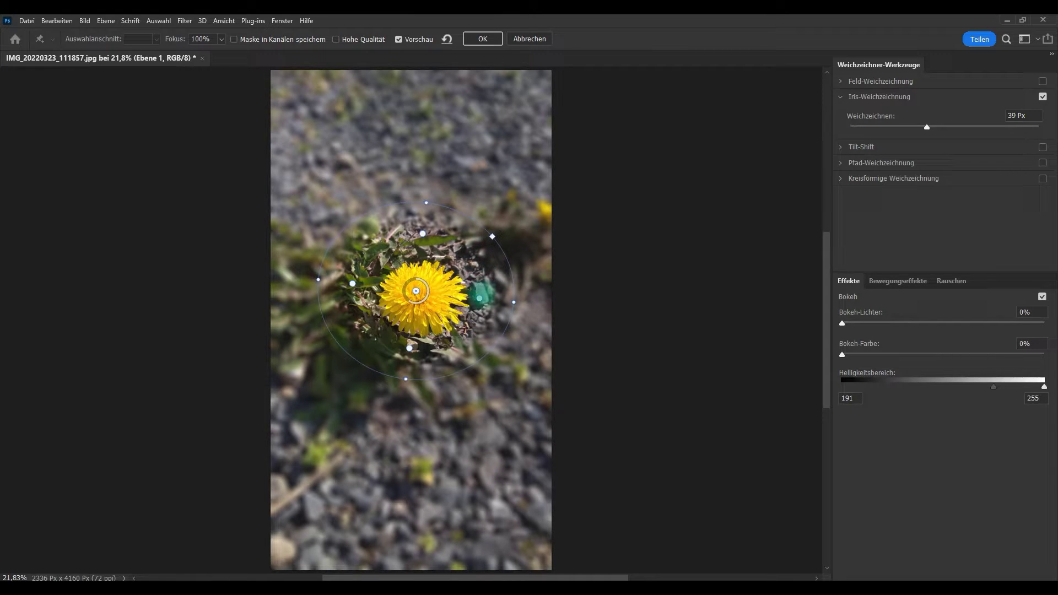
Drag the feather handles so the fully sharp zone reaches the ellipse edge.
drag(476, 298, 460, 296)
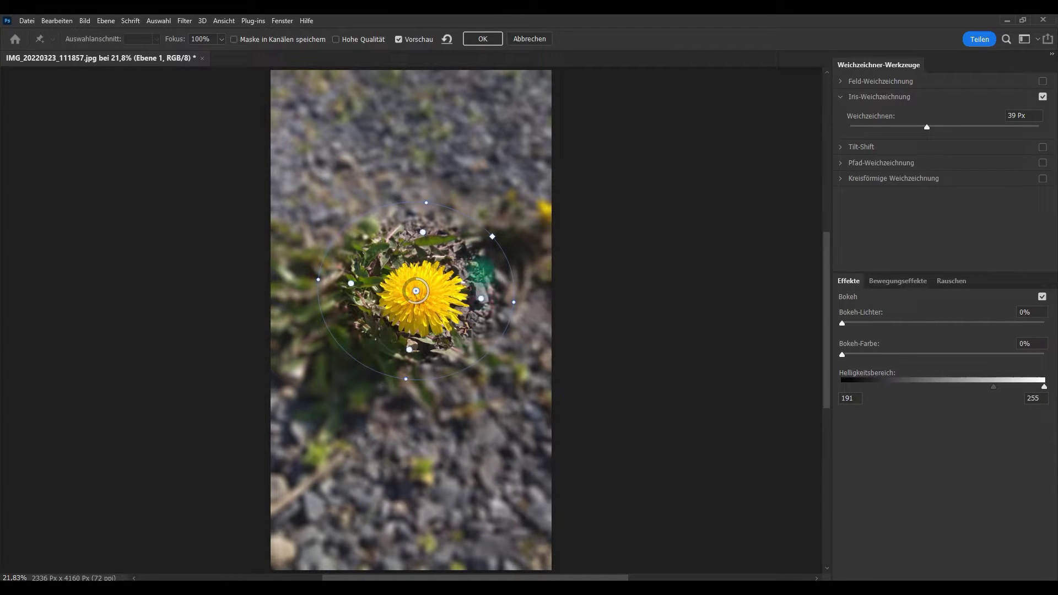
mouse_move(424, 253)
mouse_down()
mouse_move(418, 273)
mouse_move(512, 302)
mouse_move(473, 298)
mouse_up()
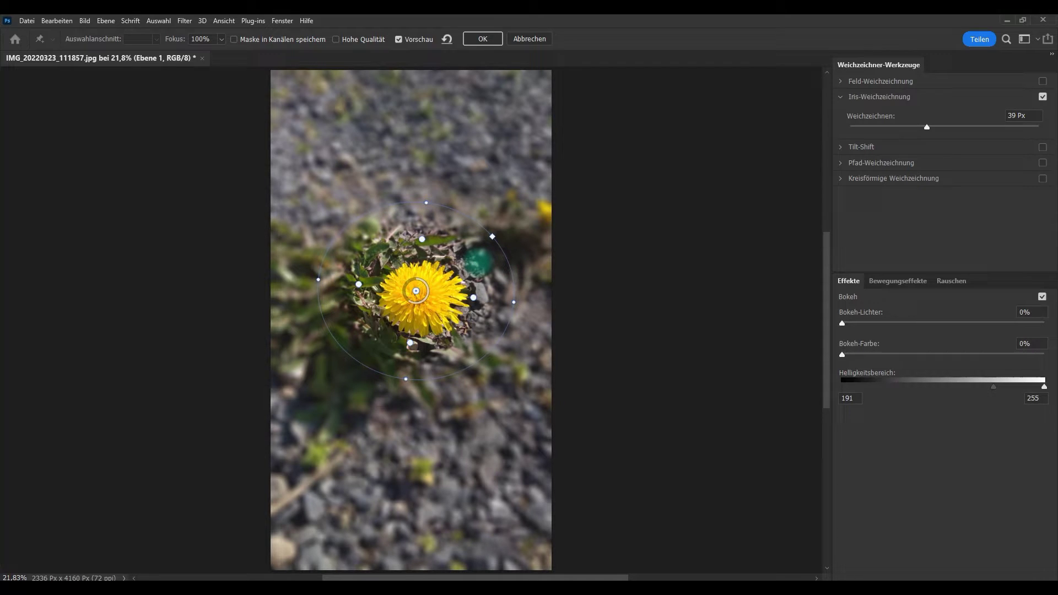
drag(473, 298, 513, 302)
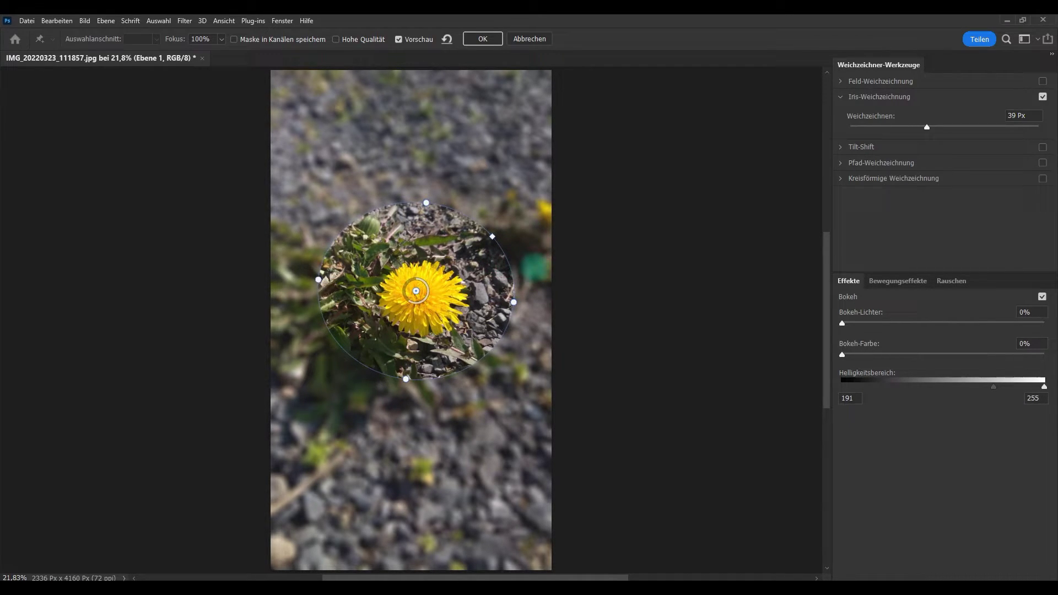
Resize the sharp zone, rotate the ellipse slightly, and centre it over the dandelion.
drag(514, 302, 438, 293)
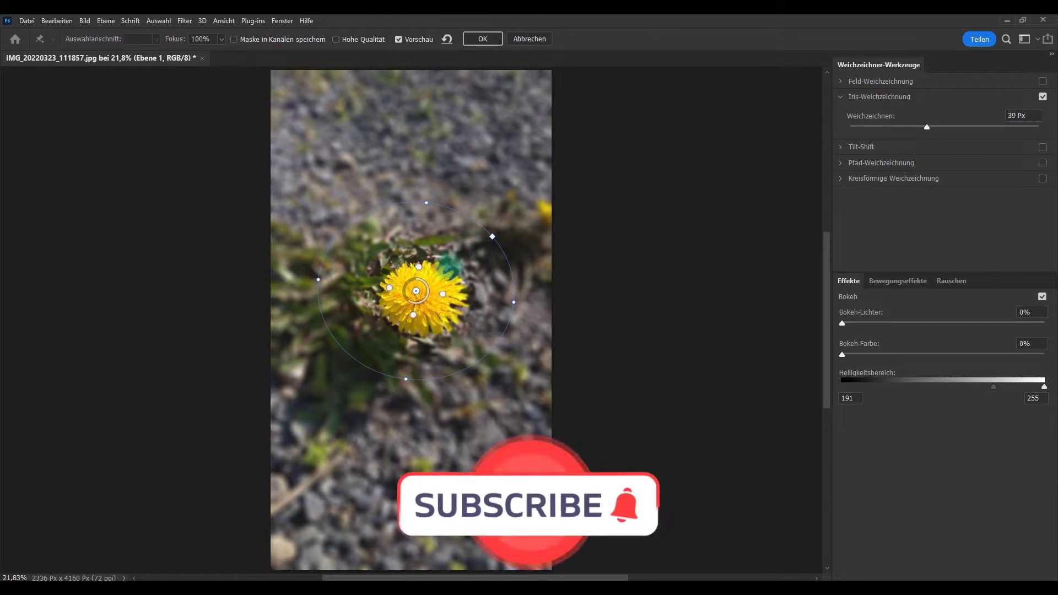
drag(436, 293, 514, 302)
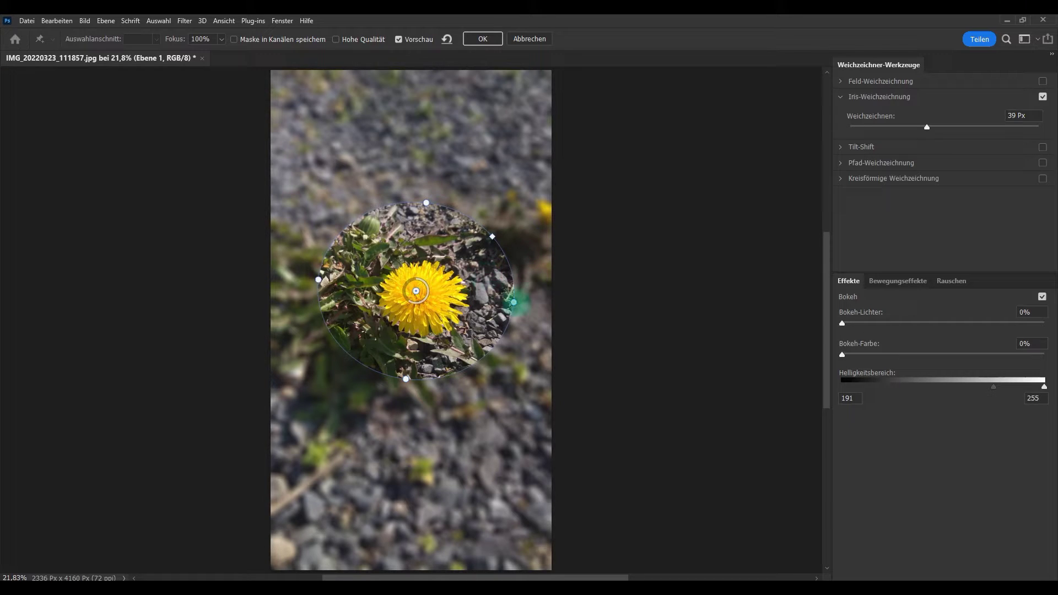
mouse_move(425, 203)
drag(426, 202, 429, 202)
mouse_move(502, 303)
mouse_down()
mouse_move(526, 312)
mouse_move(504, 306)
mouse_move(515, 217)
mouse_move(501, 300)
mouse_move(502, 177)
mouse_move(500, 432)
mouse_move(510, 217)
mouse_move(485, 479)
mouse_move(515, 432)
mouse_move(507, 303)
mouse_up()
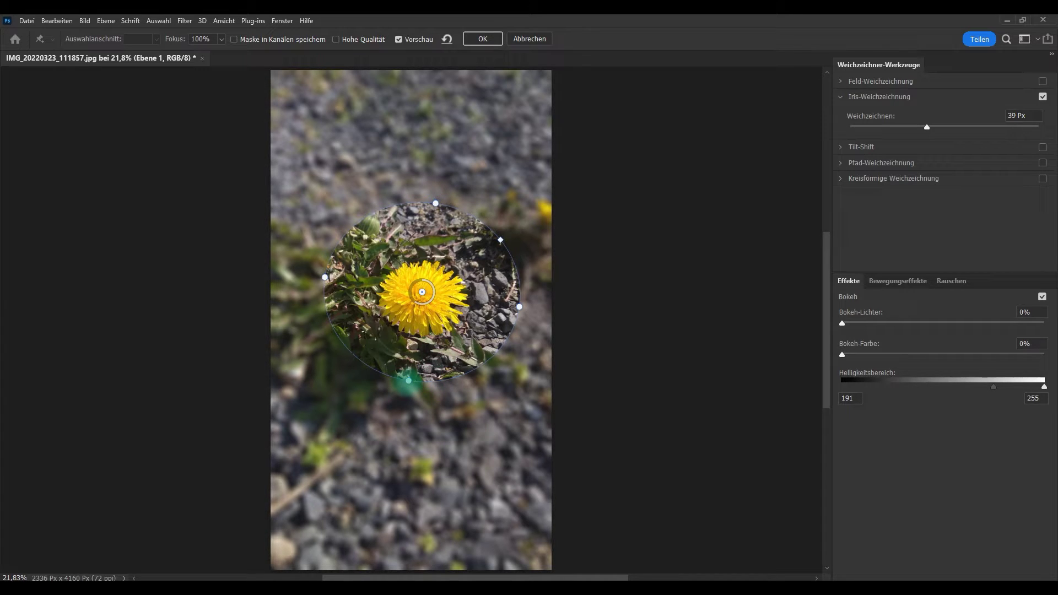
Shift the Iris Blur pin slightly down and pull the inner feather handles toward the dandelion.
drag(408, 380, 415, 346)
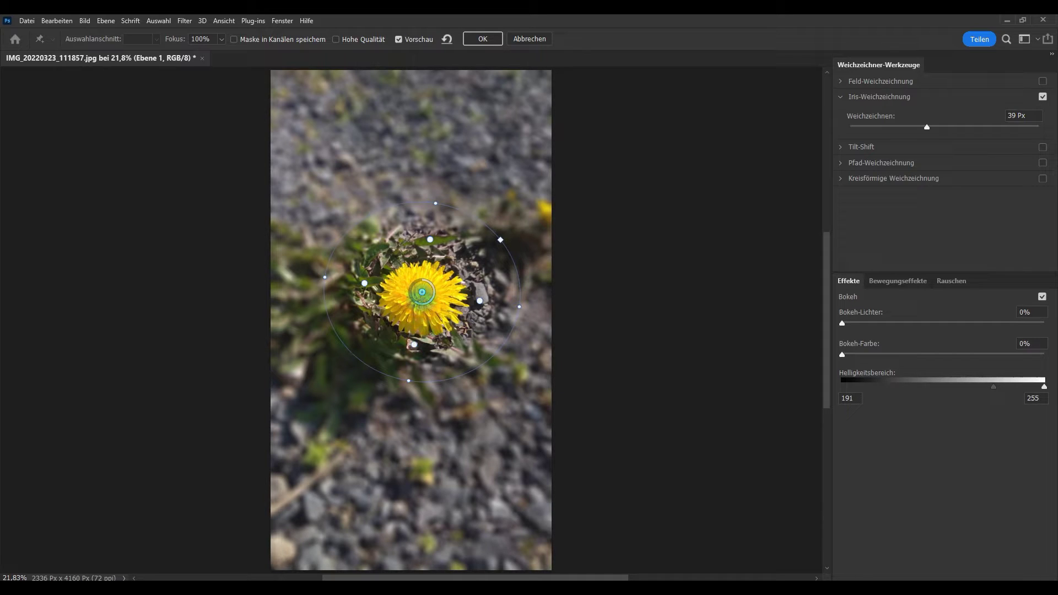
drag(422, 292, 422, 297)
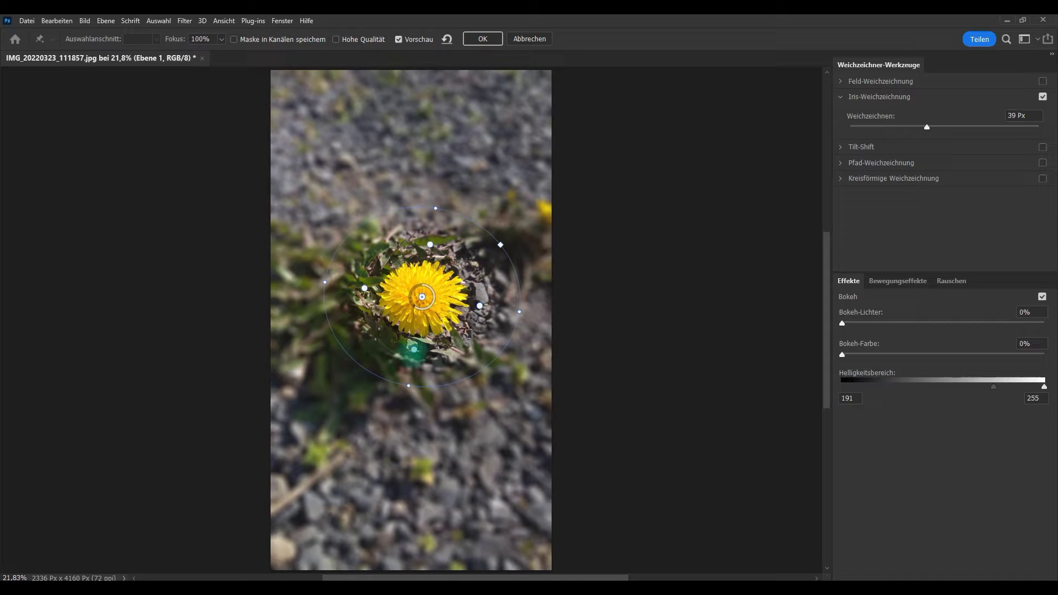
drag(414, 348, 415, 341)
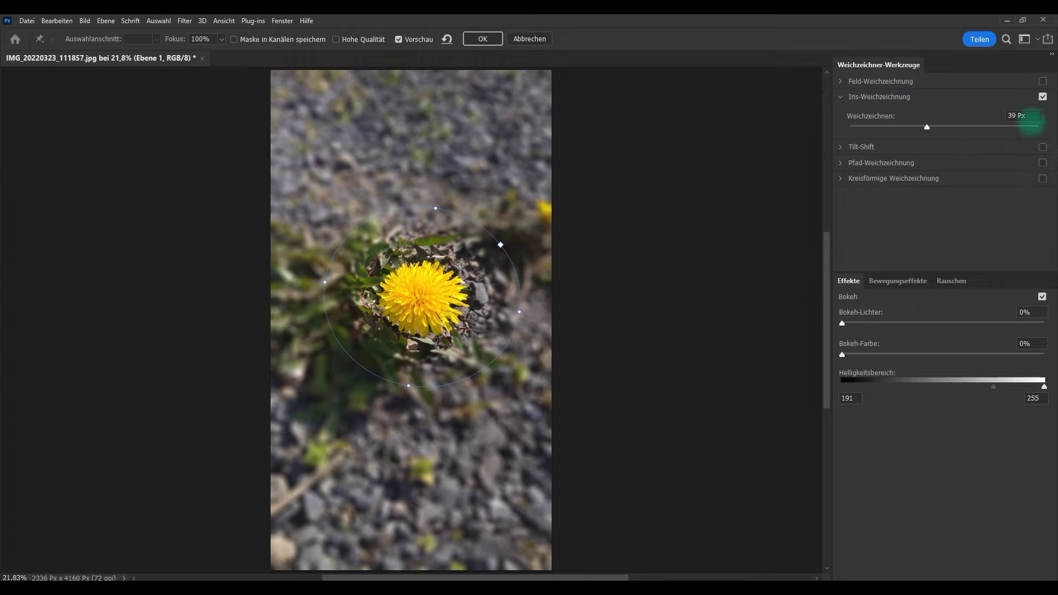
Set the Weichzeichnen blur amount to 50 px.
click(1026, 114)
text(50)
key(Return)
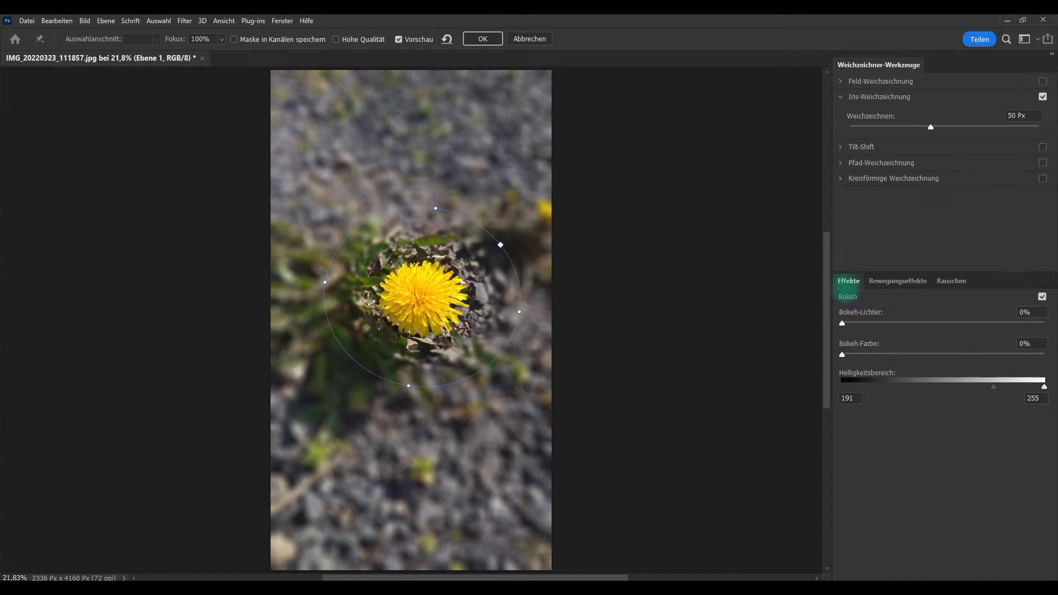
Browse the Bewegungseffekte and Rauschen tabs, then return to Effekte.
click(884, 282)
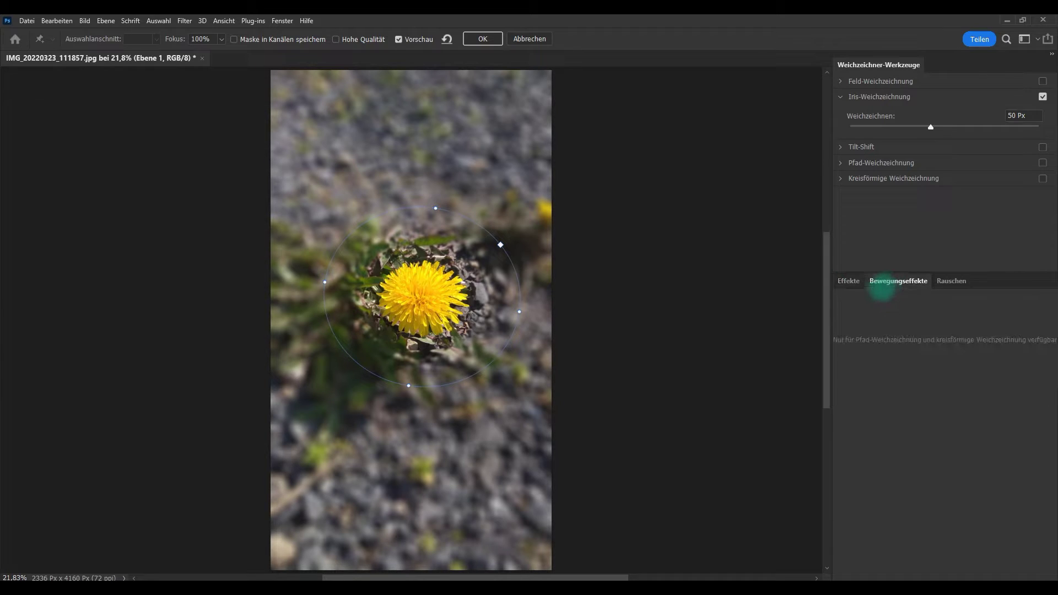
click(951, 282)
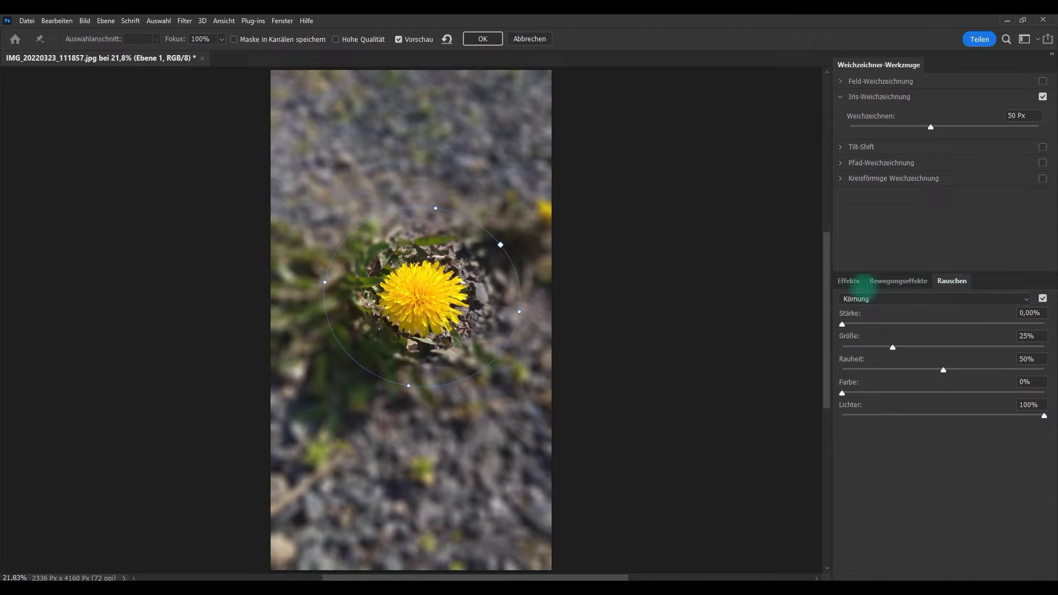
click(848, 281)
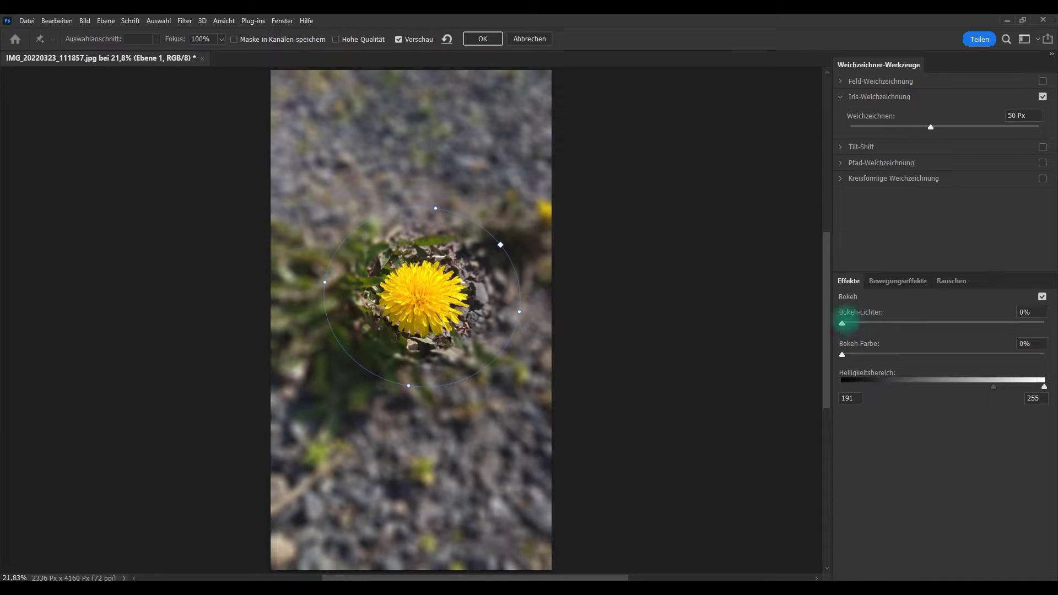
Set Bokeh-Lichter to 60% and Bokeh-Farbe to 0%, with a Helligkeitsbereich of 200–255.
drag(842, 323, 1044, 323)
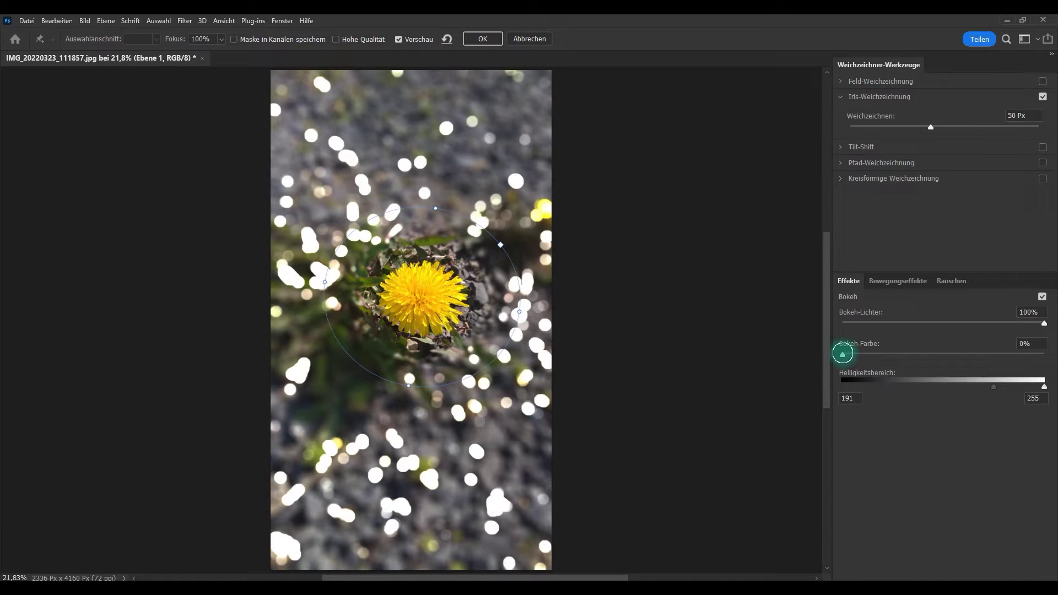
mouse_move(842, 354)
mouse_down()
mouse_move(1034, 355)
mouse_move(901, 371)
mouse_up()
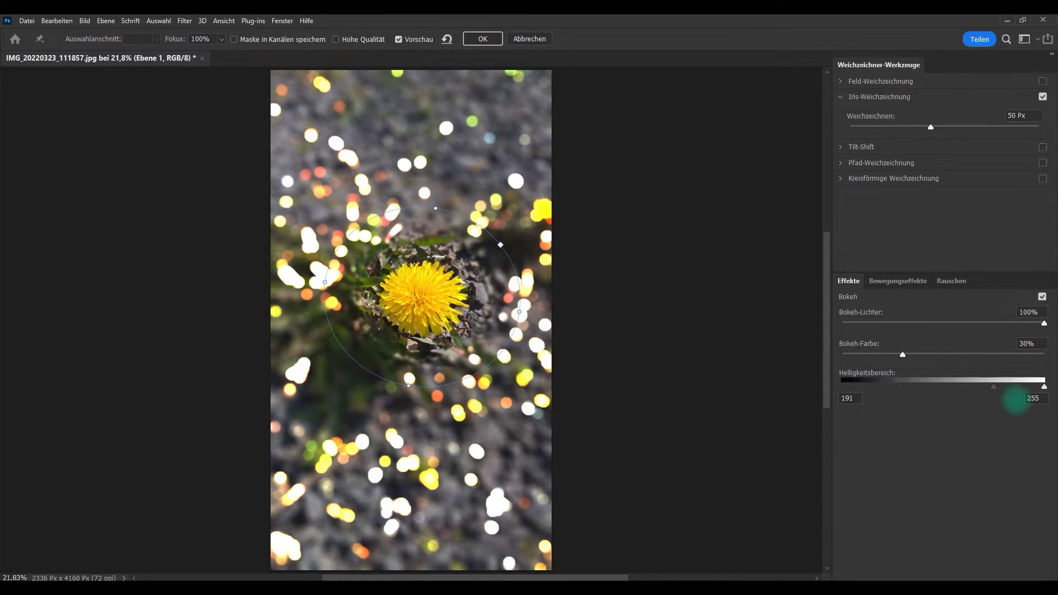
mouse_move(993, 386)
mouse_down()
mouse_move(880, 389)
mouse_move(1042, 392)
mouse_move(943, 390)
mouse_move(958, 389)
mouse_up()
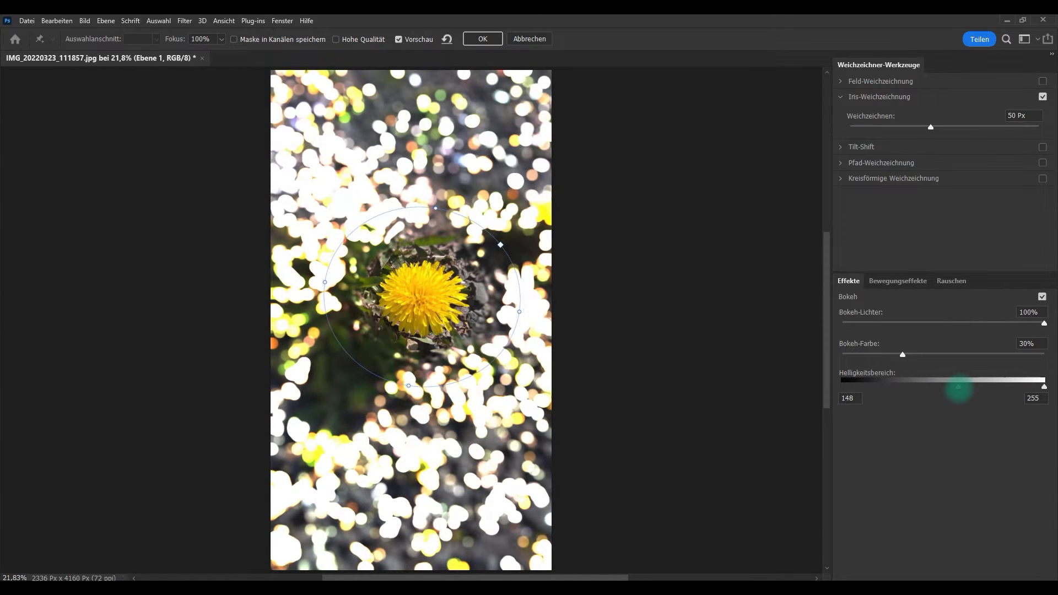
mouse_move(958, 390)
mouse_down()
mouse_move(1020, 391)
mouse_move(983, 390)
mouse_move(1001, 390)
mouse_up()
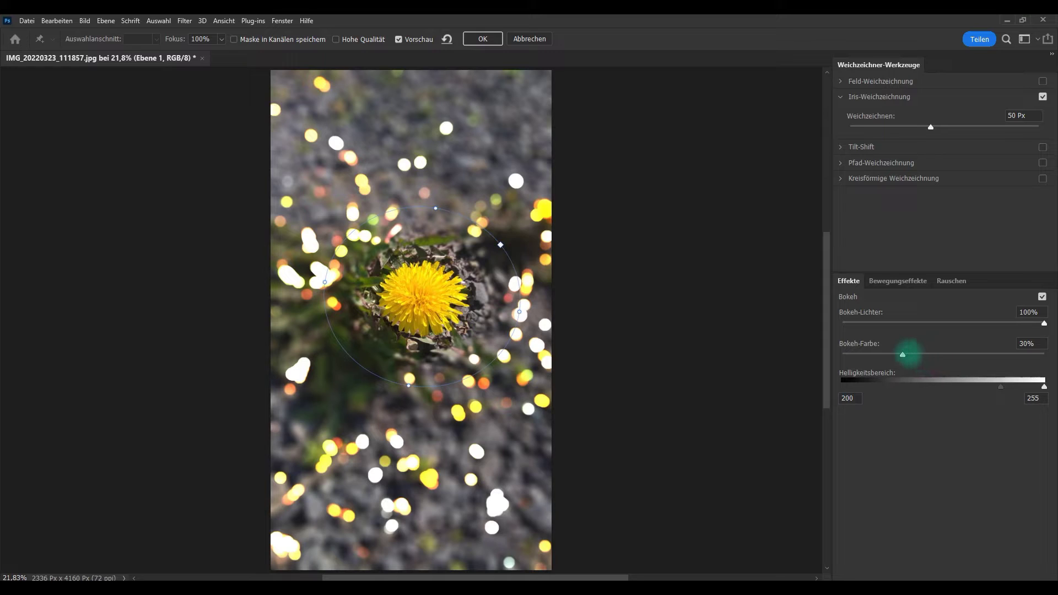
drag(903, 354, 817, 355)
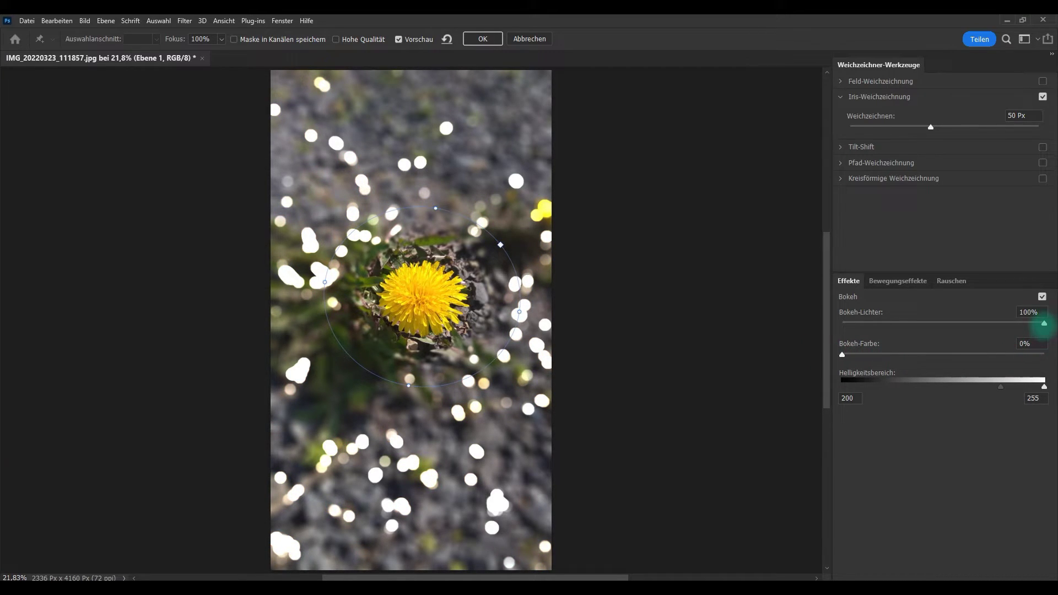
drag(1044, 323, 974, 323)
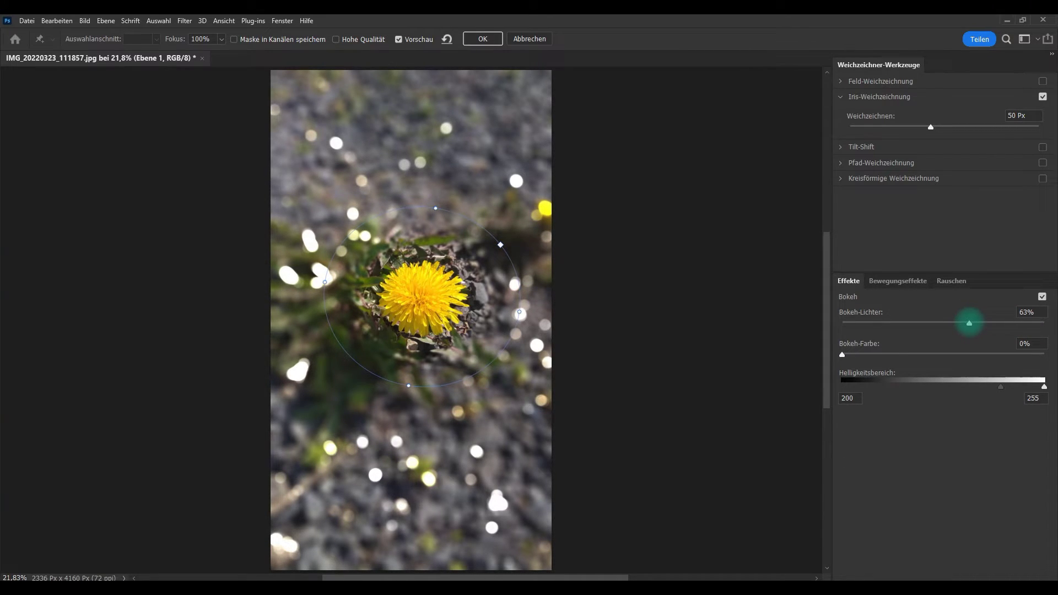
drag(967, 323, 965, 323)
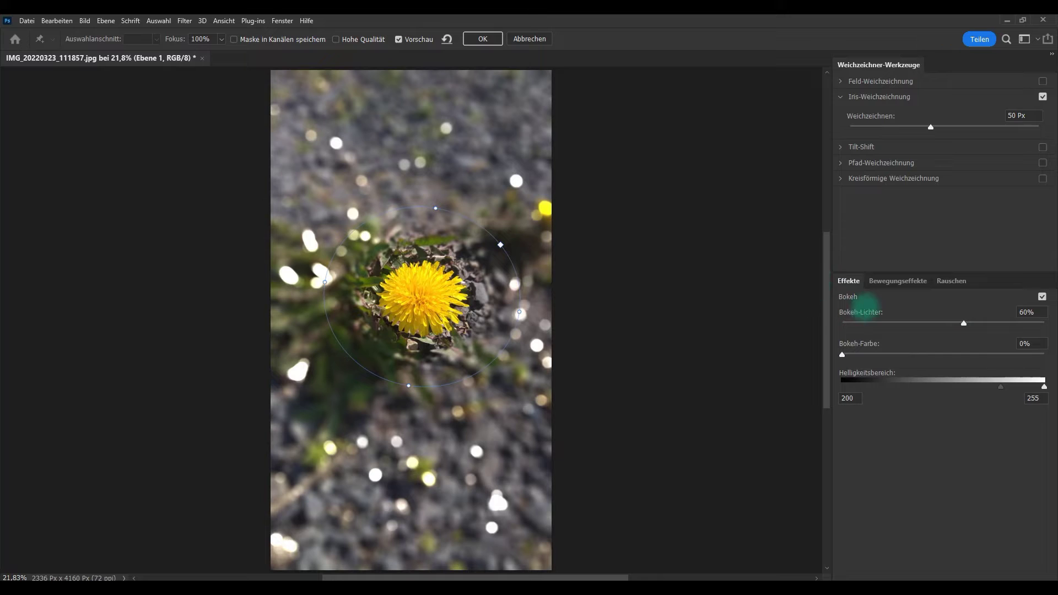
Add Körnung noise with size 75%, roughness 22% and highlights 0%.
click(878, 282)
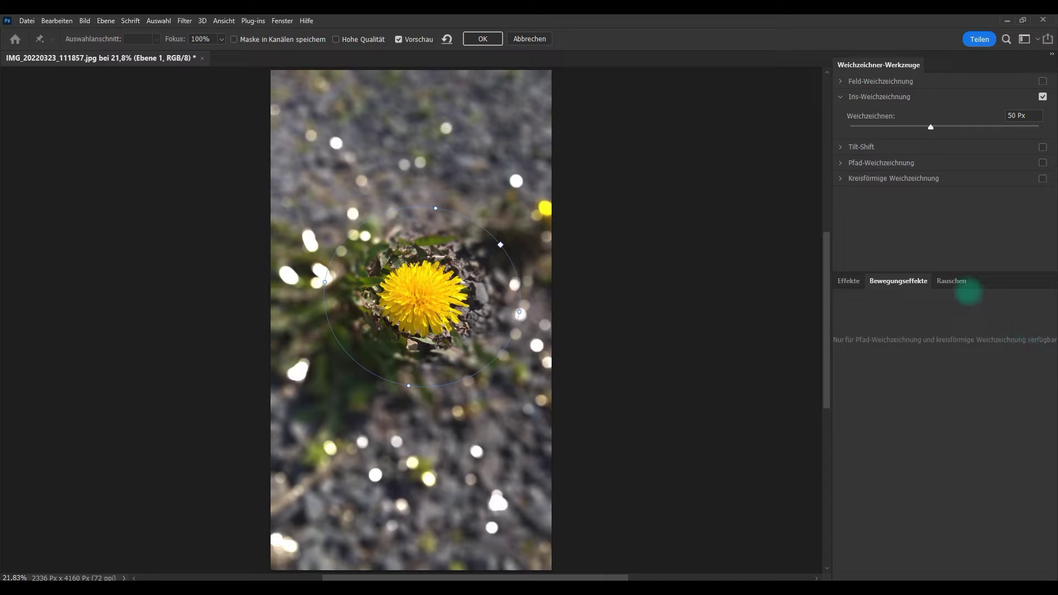
click(954, 281)
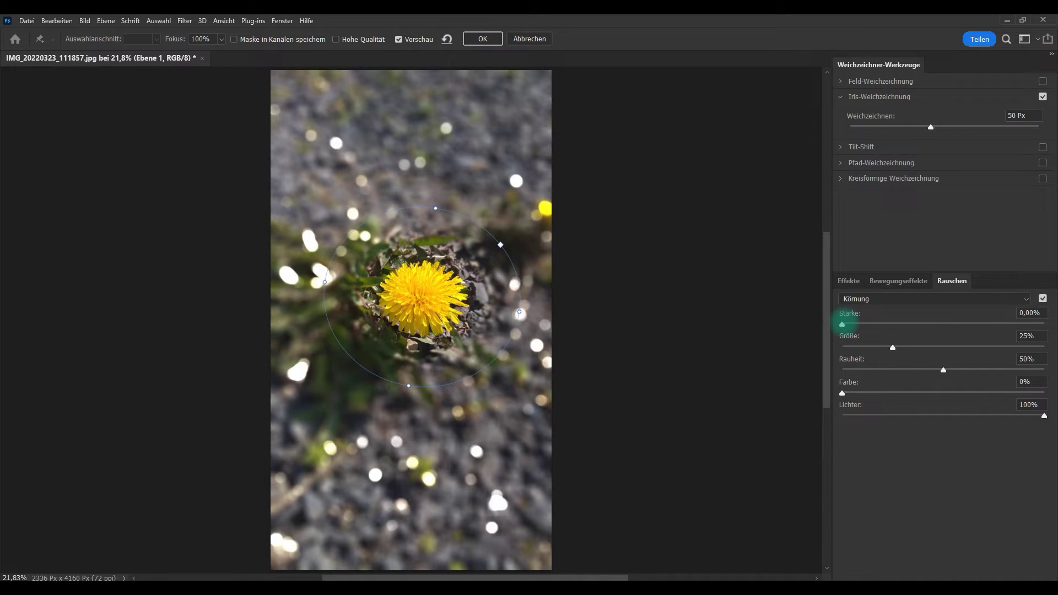
mouse_move(842, 324)
mouse_down()
mouse_move(1006, 324)
mouse_move(1049, 337)
mouse_up()
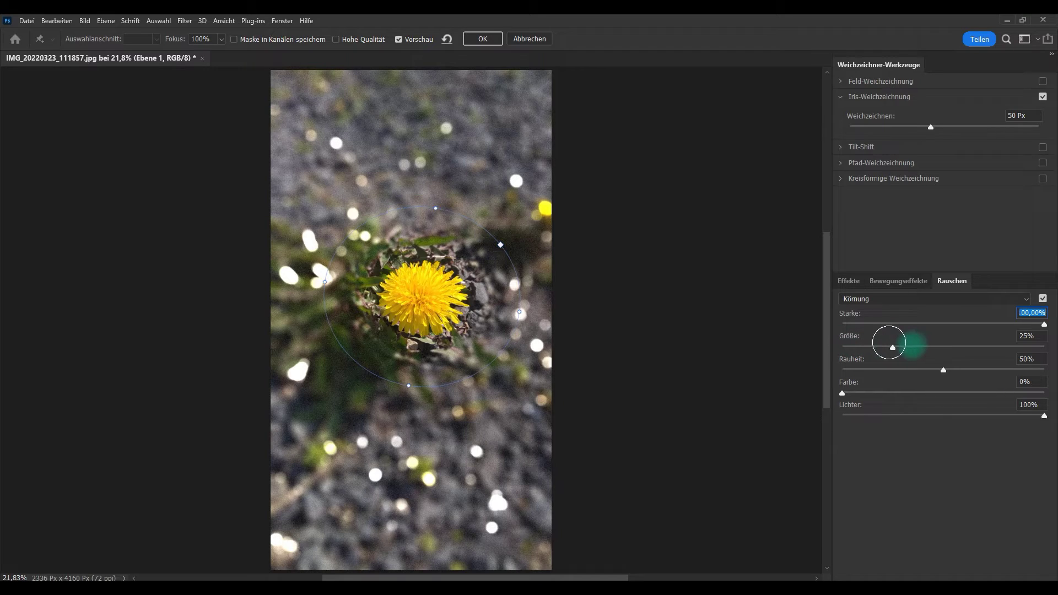
mouse_move(892, 347)
mouse_down()
mouse_move(1018, 347)
mouse_move(994, 347)
mouse_up()
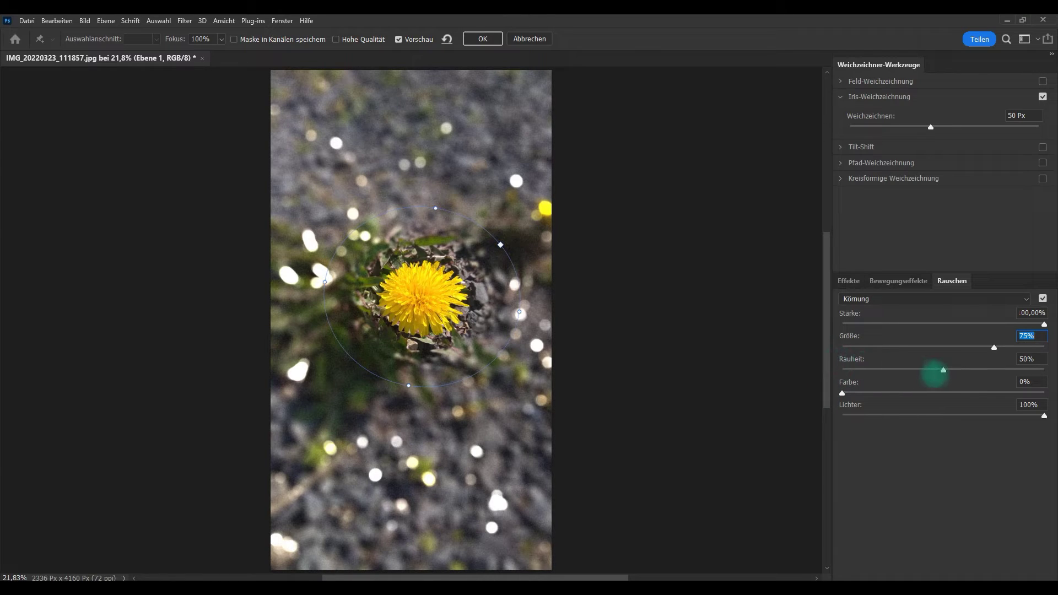
mouse_move(942, 369)
mouse_down()
mouse_move(869, 370)
mouse_move(967, 369)
mouse_move(883, 370)
mouse_move(934, 392)
mouse_move(1010, 392)
mouse_move(829, 393)
mouse_up()
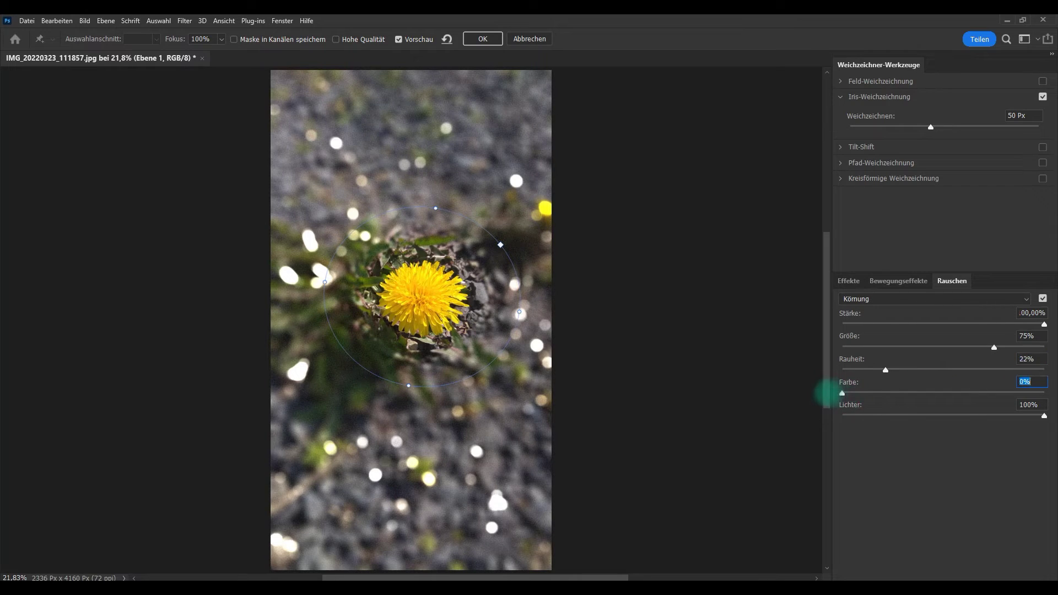
drag(1044, 415, 840, 416)
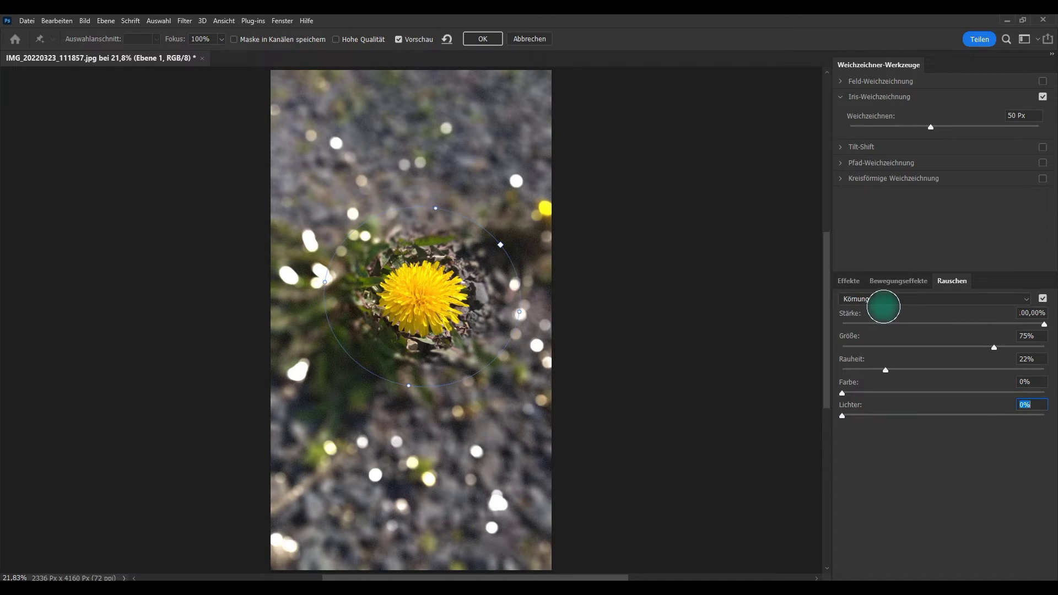
Switch the noise type to Gauß, adjust its Stärke, and return to the Effekte tab.
click(885, 300)
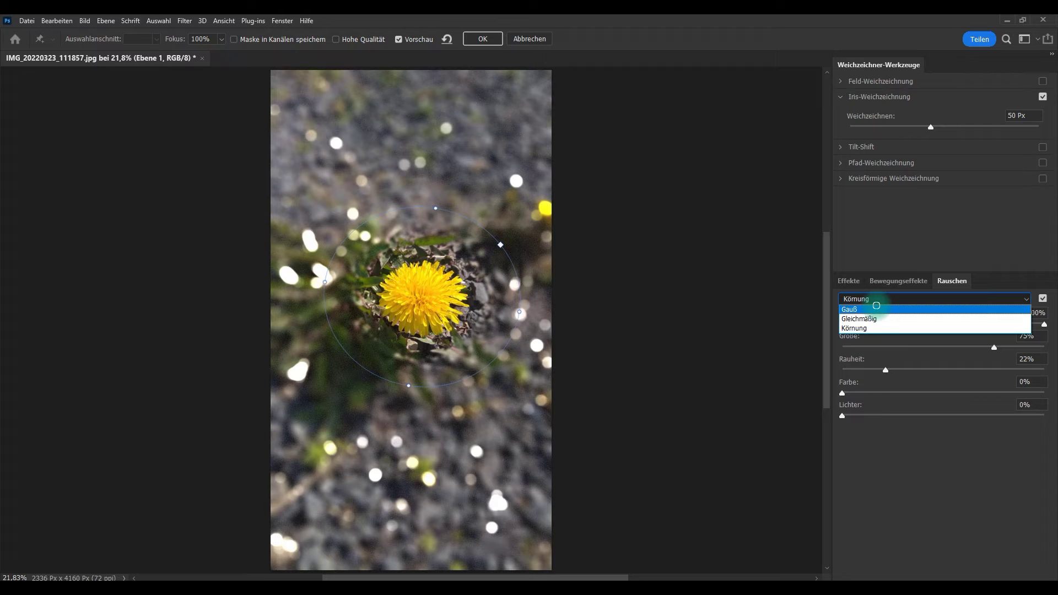
click(876, 308)
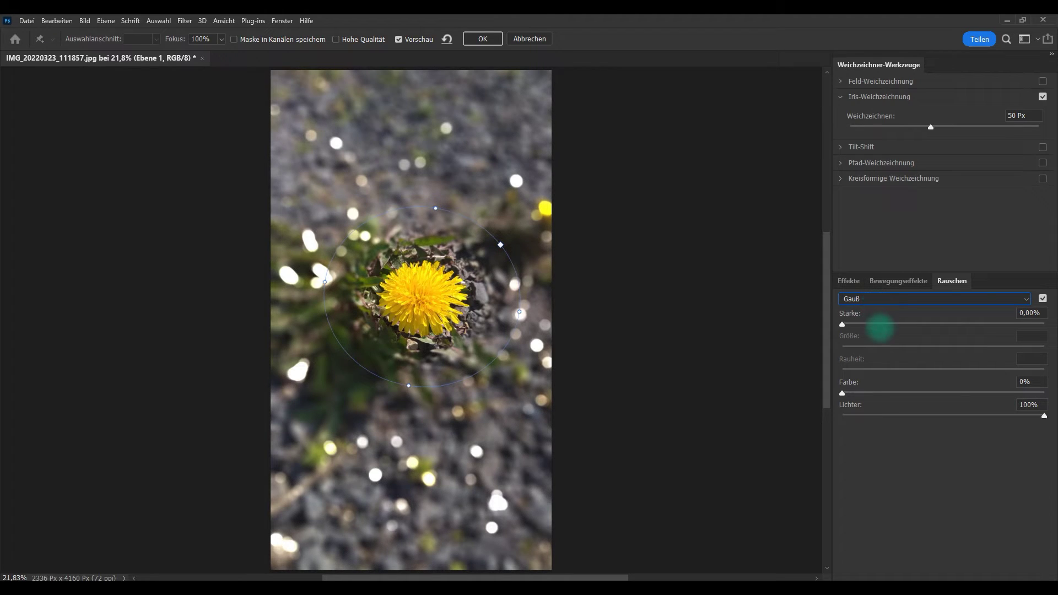
mouse_move(841, 322)
mouse_down()
mouse_move(1013, 324)
mouse_move(826, 324)
mouse_up()
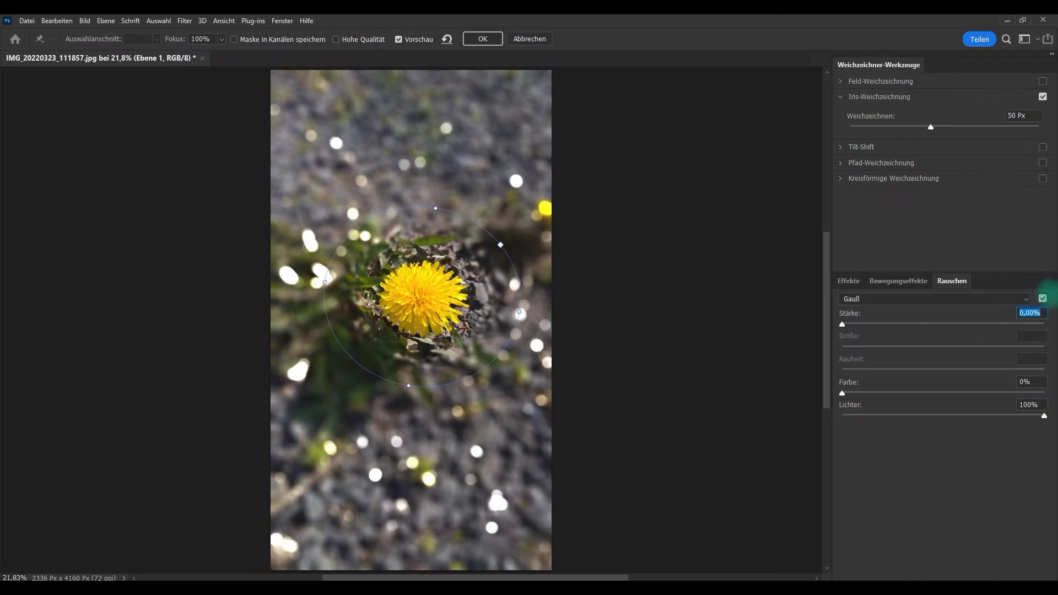
click(849, 280)
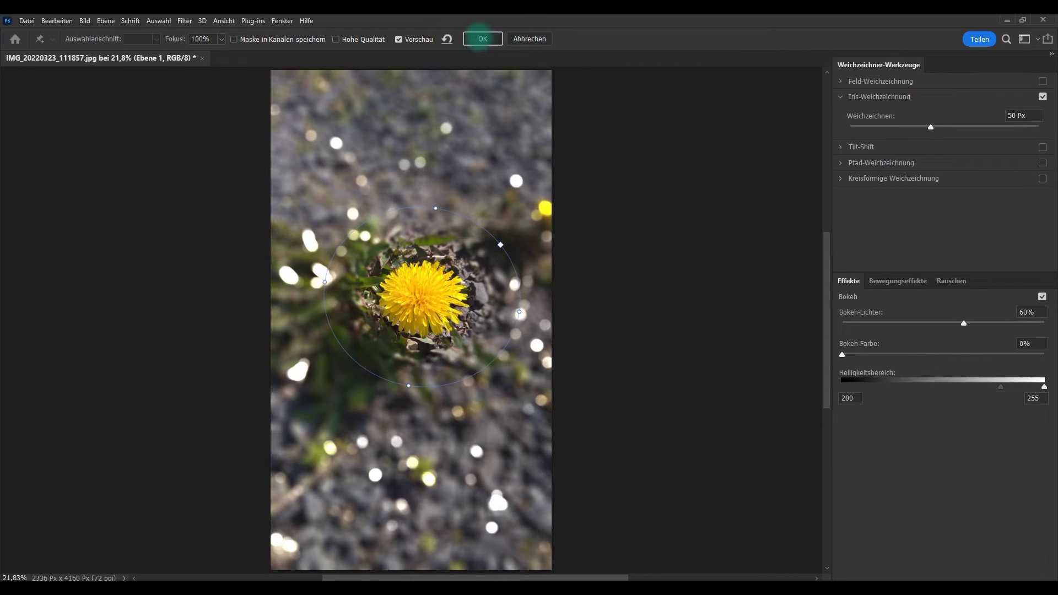
Apply the Iris Blur to Ebene 1, then toggle the layer off and on twice to compare.
click(482, 39)
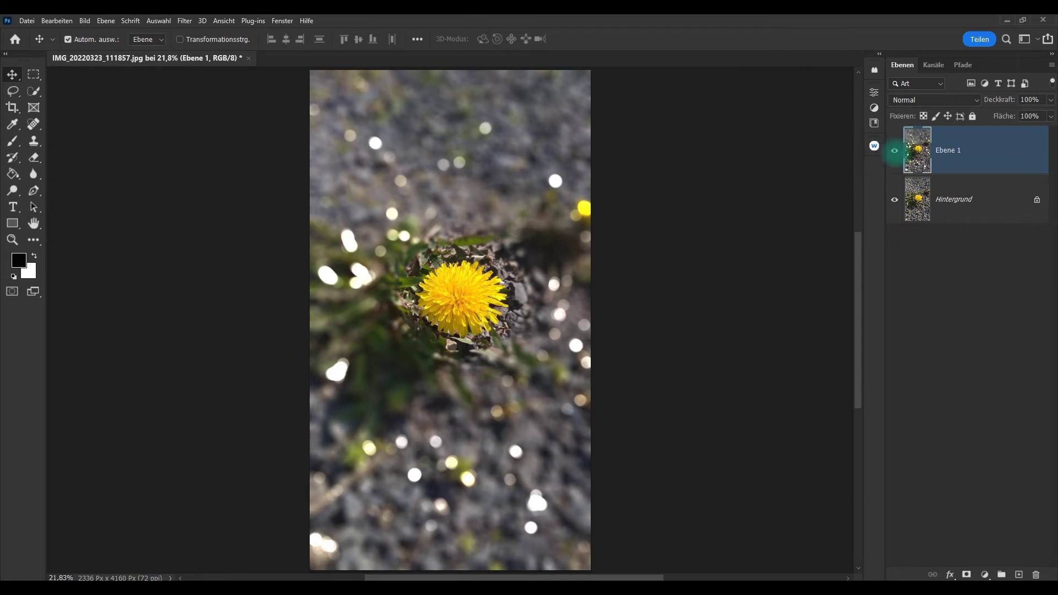
click(895, 151)
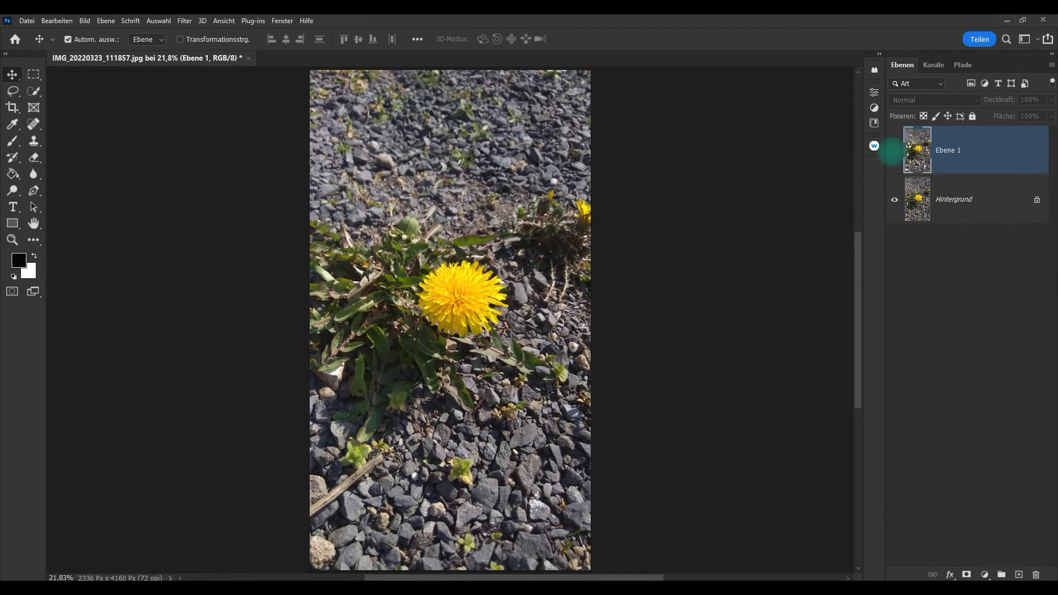
click(894, 151)
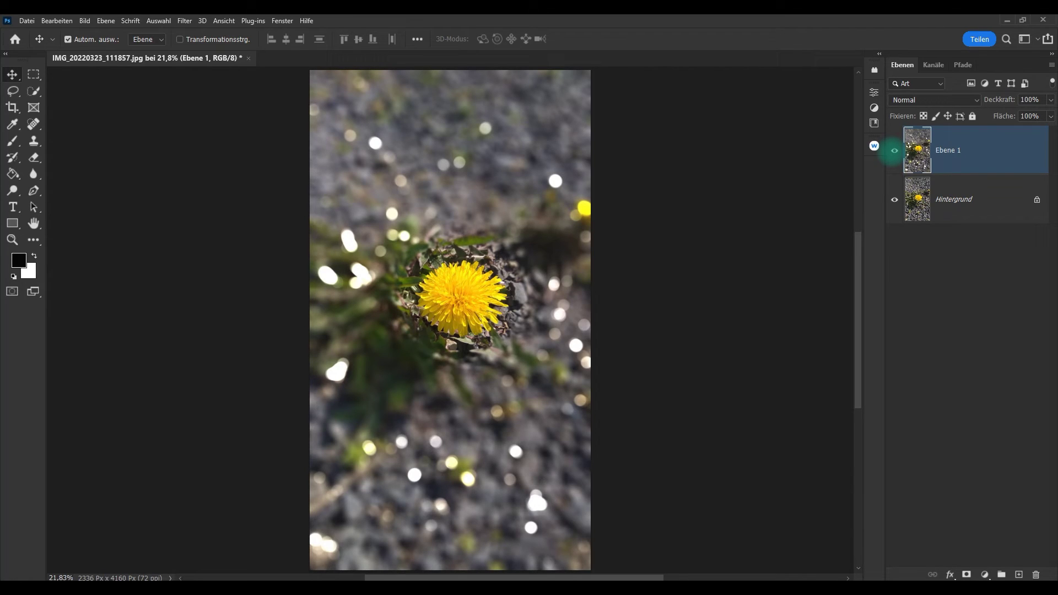
click(894, 151)
click(894, 150)
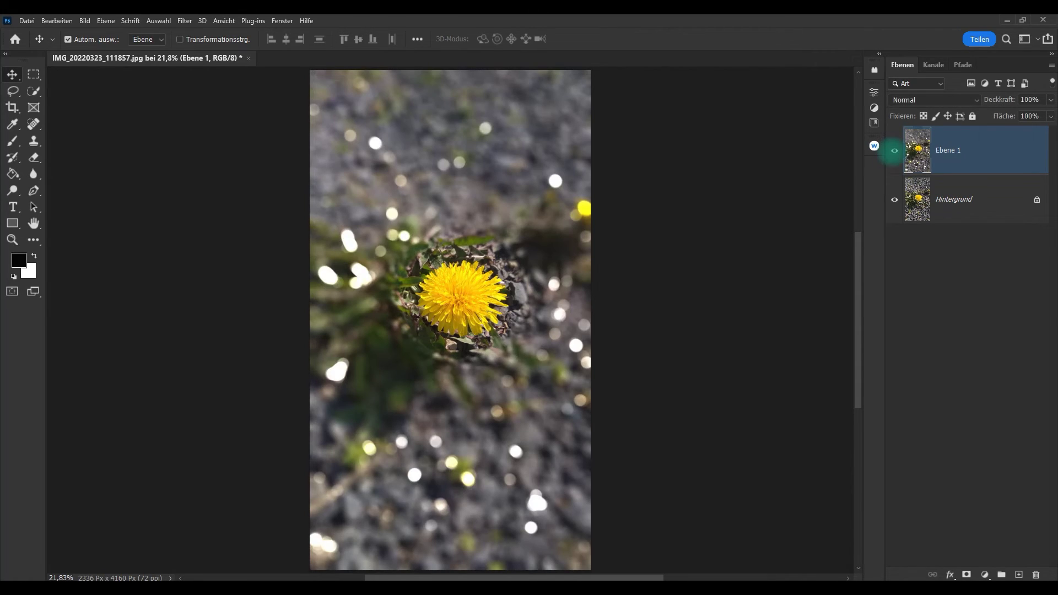